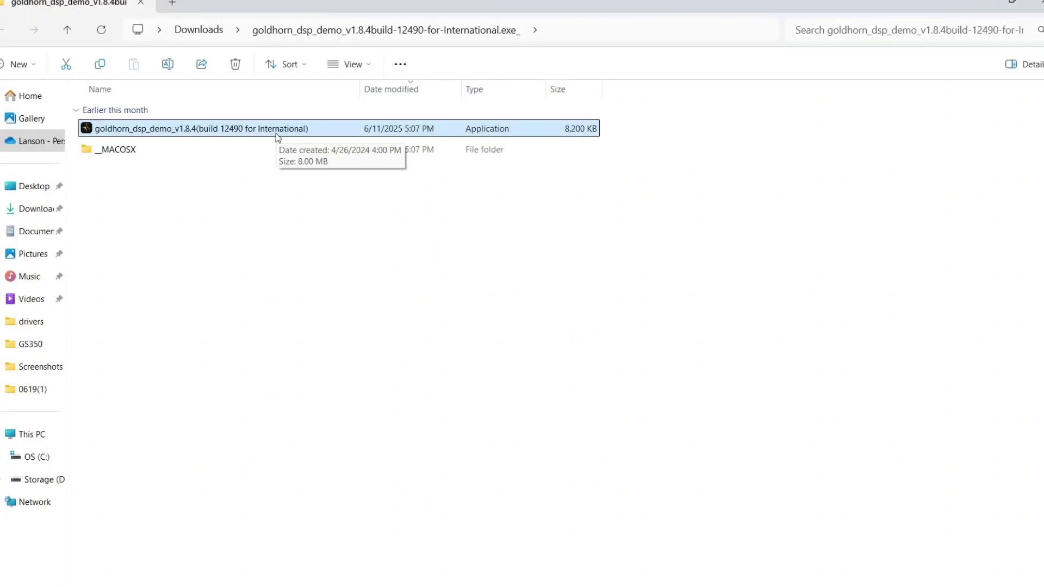
Launch goldhorn_dsp_demo_v1.8.4 (build 12490 for International) from the Downloads folder.
double_click(278, 132)
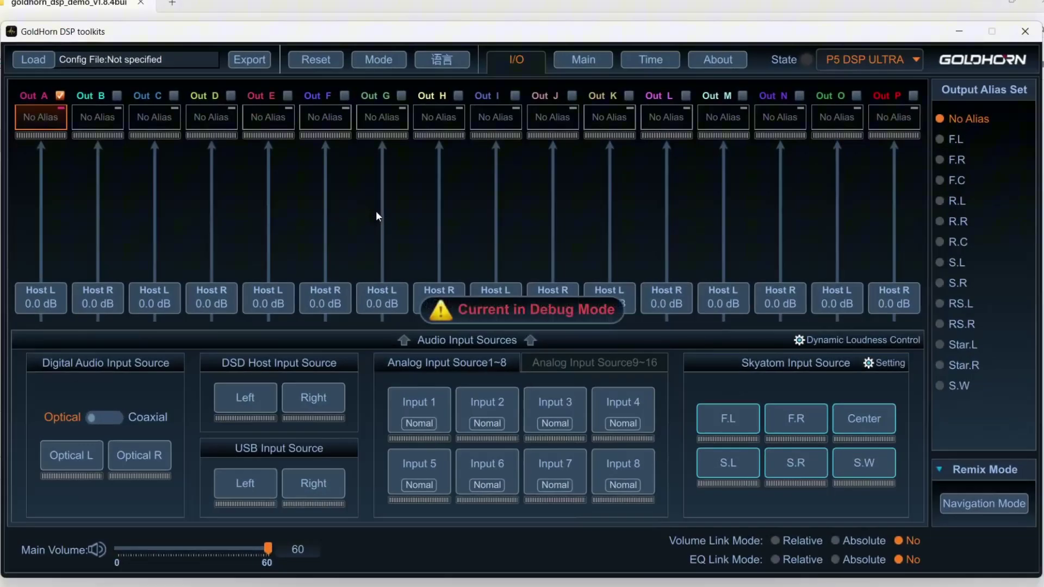
Switch the State model from P5 DSP ULTRA to DSPA 816 PRO.
click(894, 64)
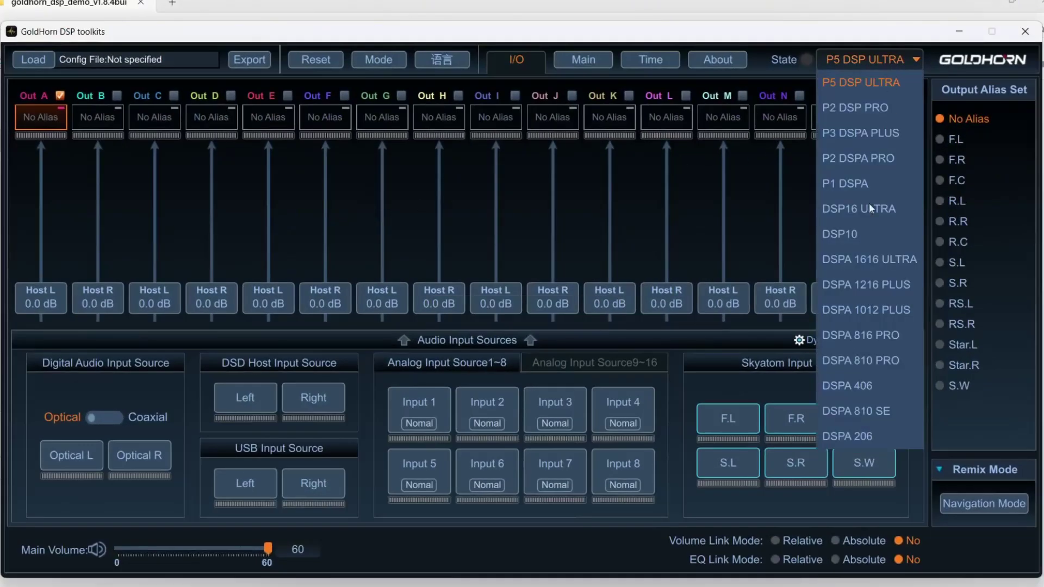
click(872, 335)
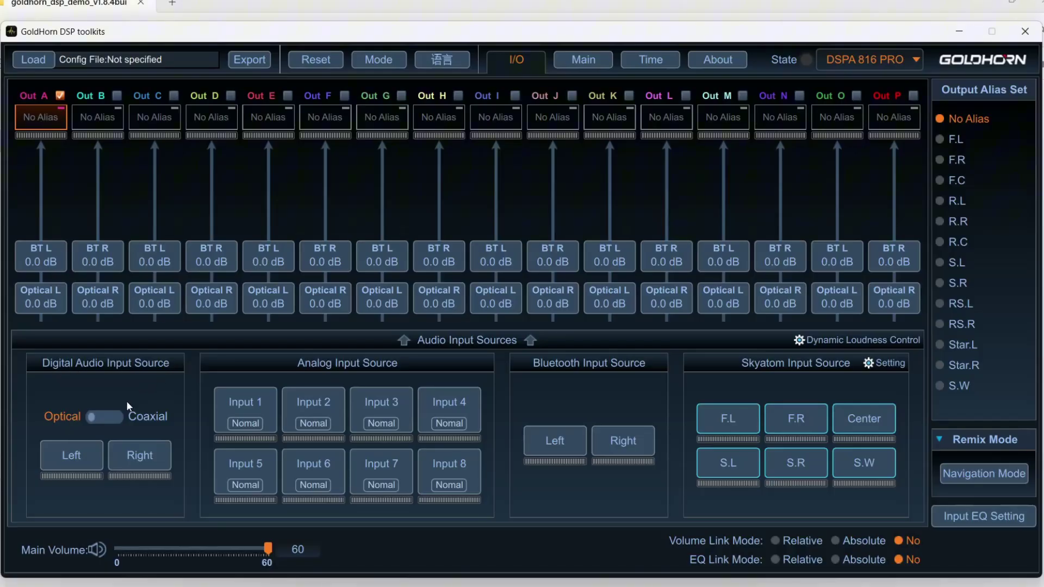
Toggle the digital input to Coaxial and back to Optical, then remove the Optical sources from Outs A–H.
mouse_move(244, 420)
click(119, 415)
click(118, 415)
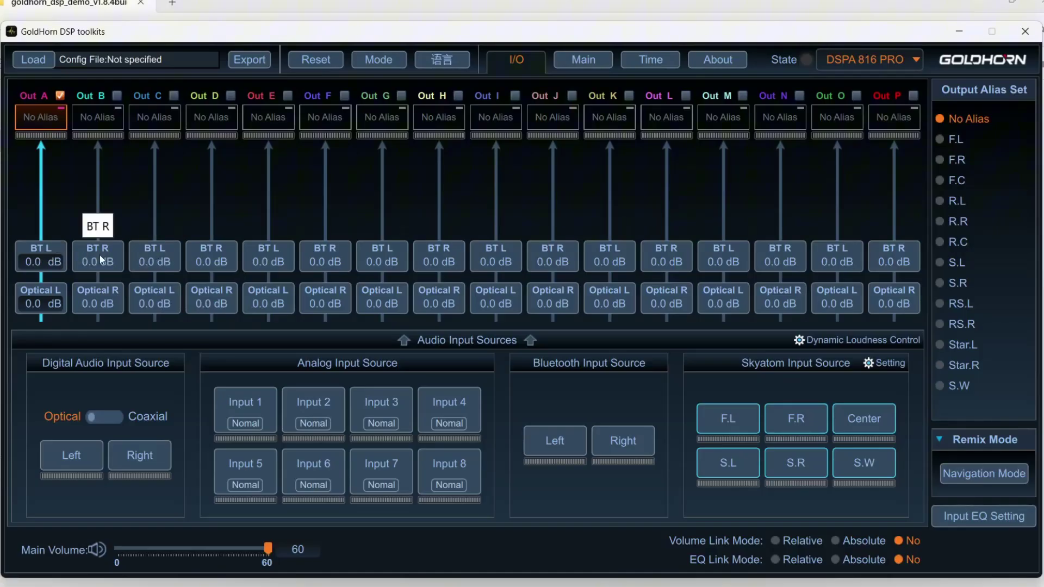
click(64, 292)
click(106, 294)
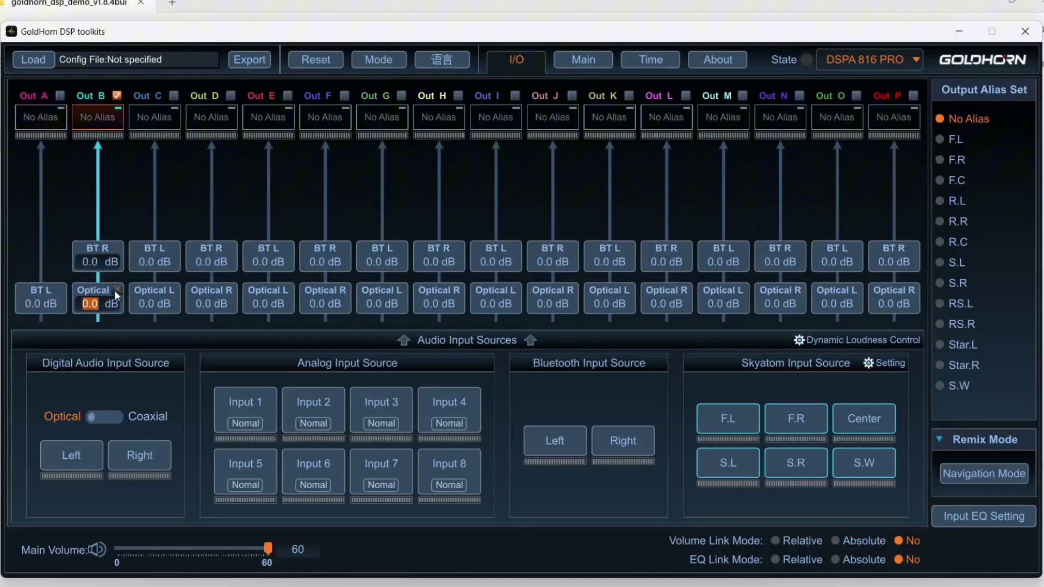
click(118, 289)
click(179, 288)
click(235, 288)
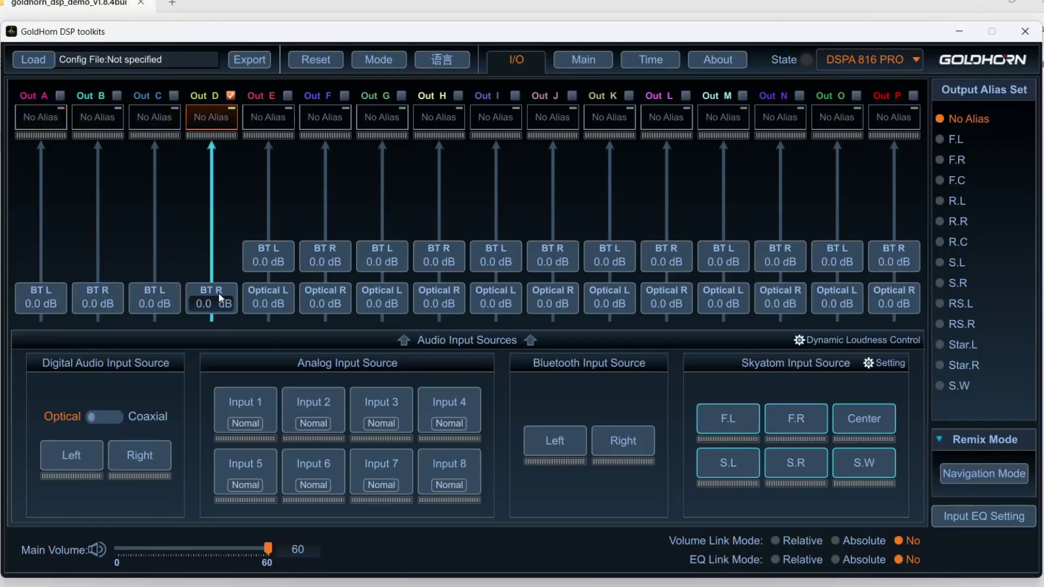
click(292, 288)
click(329, 294)
click(370, 298)
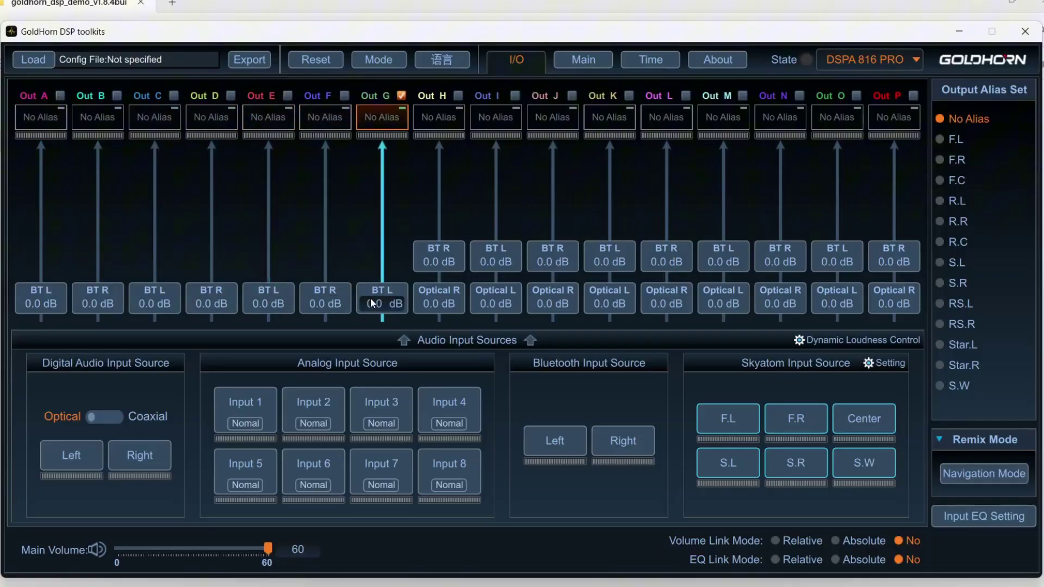
click(447, 302)
Remove the Optical sources from Outs I–P, leaving only BT routes.
click(481, 302)
click(543, 303)
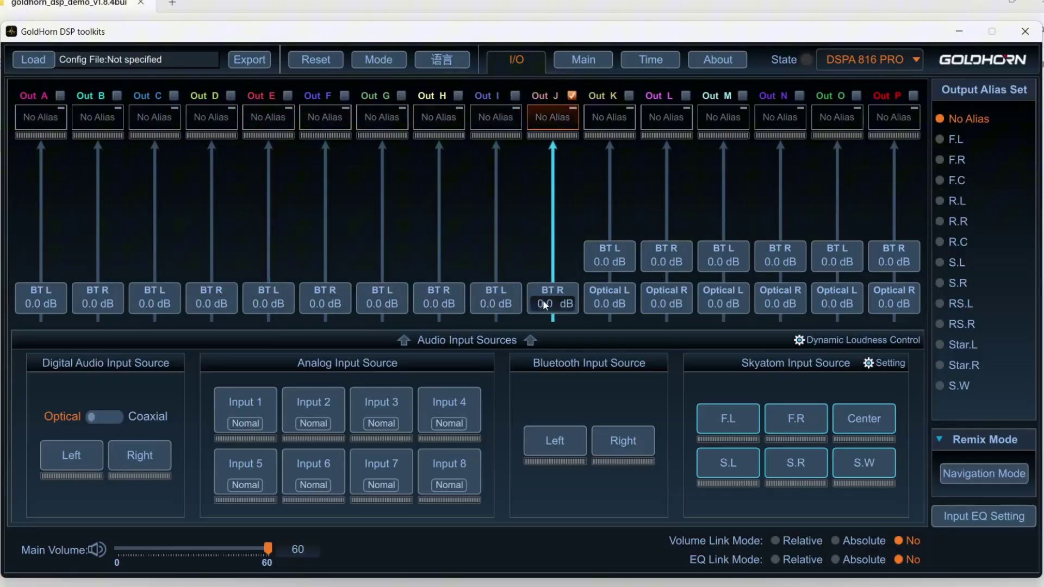
click(619, 304)
click(678, 304)
click(722, 298)
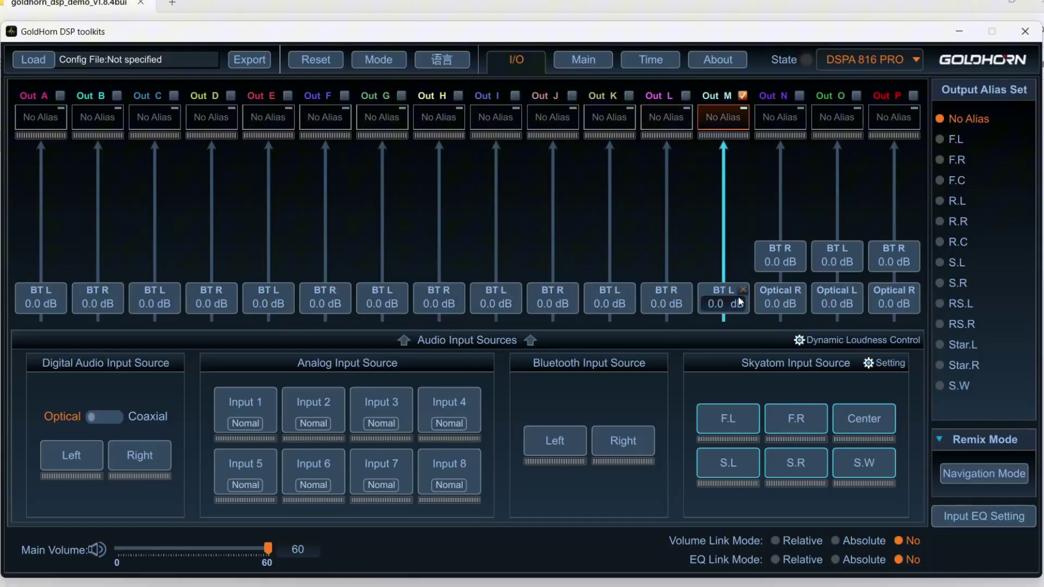
click(780, 302)
click(843, 305)
click(898, 301)
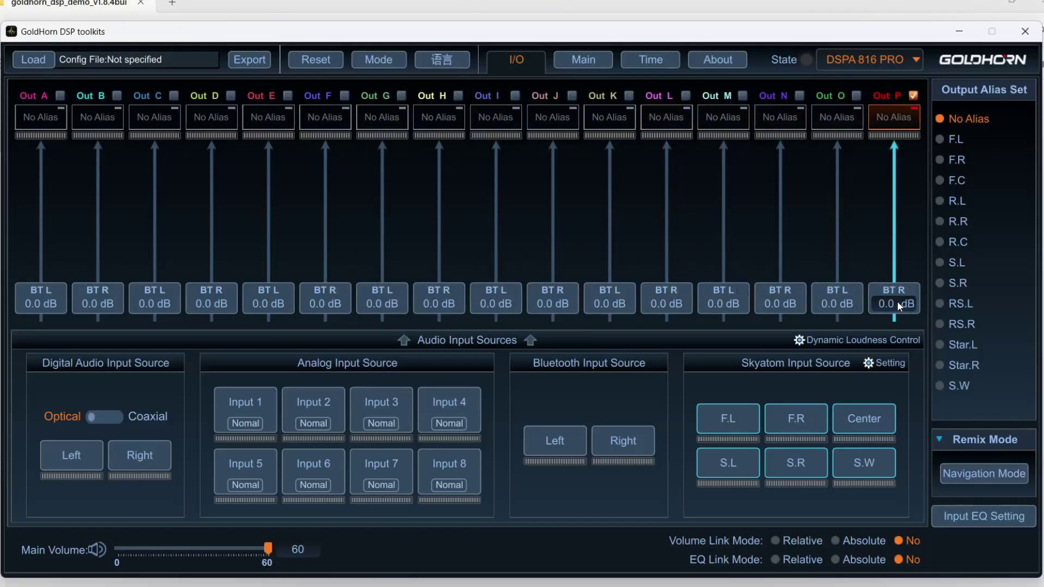
Open Input 1's >> alias menu in Analog Input Source.
click(270, 397)
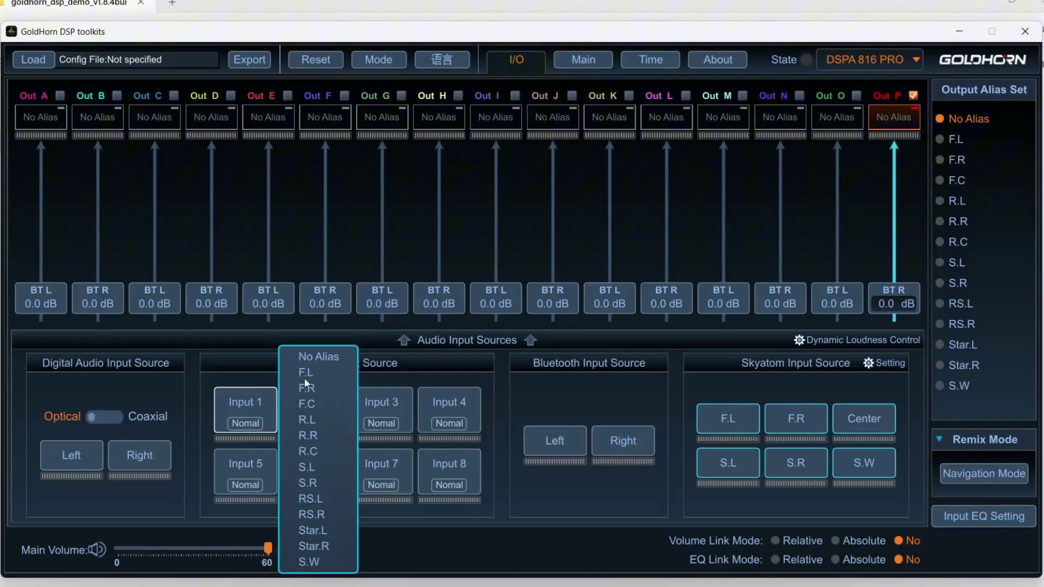
Name Inputs 1 and 2 F.L.Full and F.R.Full.
mouse_move(306, 373)
click(381, 373)
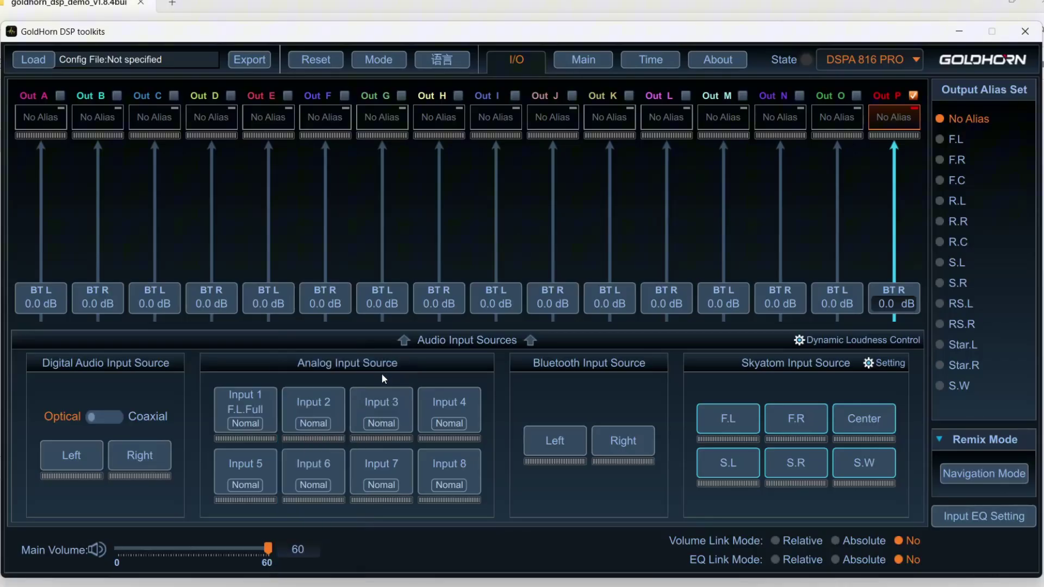
click(341, 396)
mouse_move(385, 387)
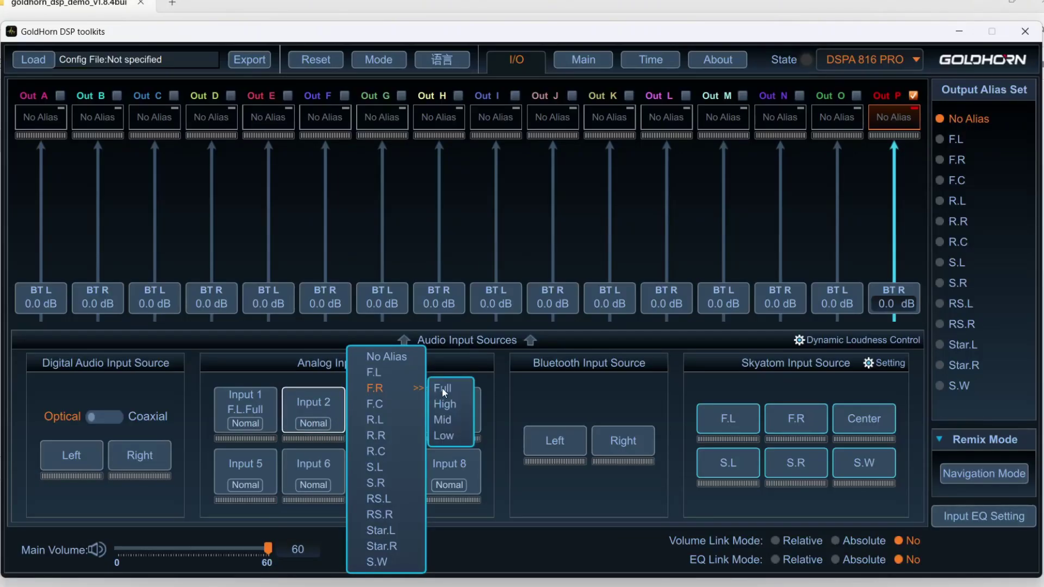
click(442, 388)
Name Inputs 3 and 4 R.L.Full and R.R.Full.
click(406, 397)
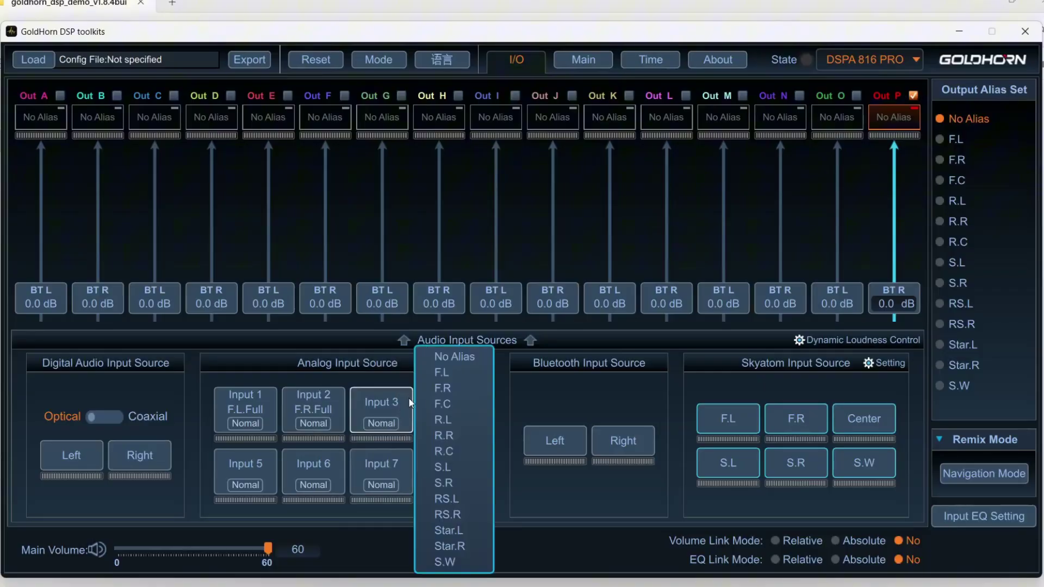
mouse_move(441, 428)
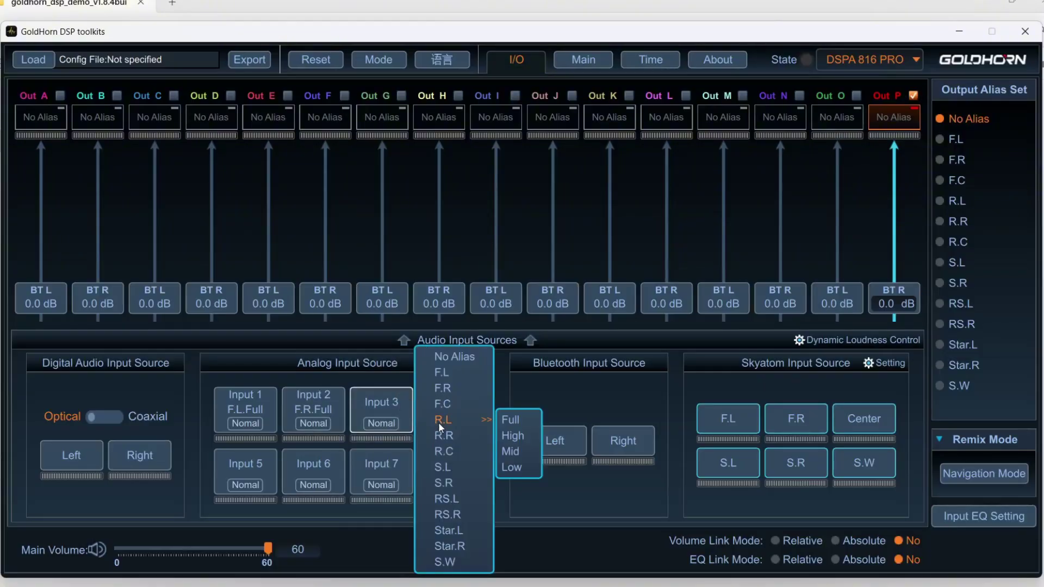
click(515, 422)
click(477, 398)
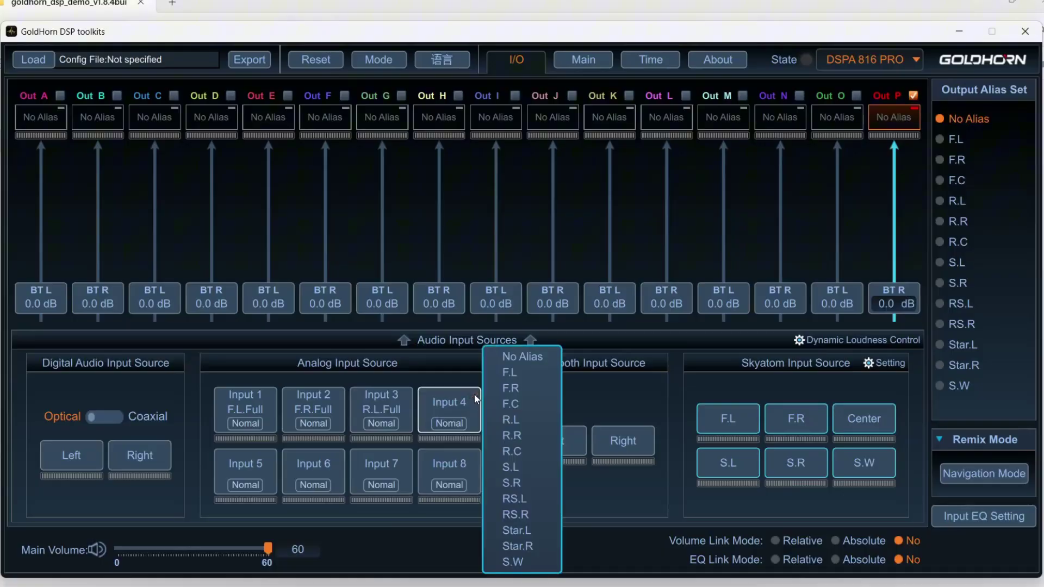
mouse_move(513, 436)
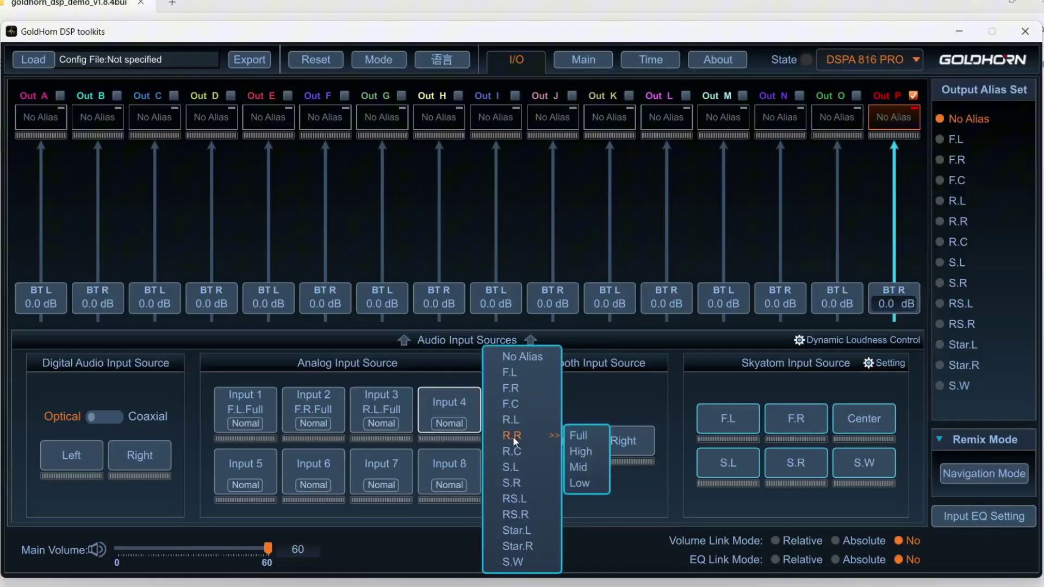
click(573, 435)
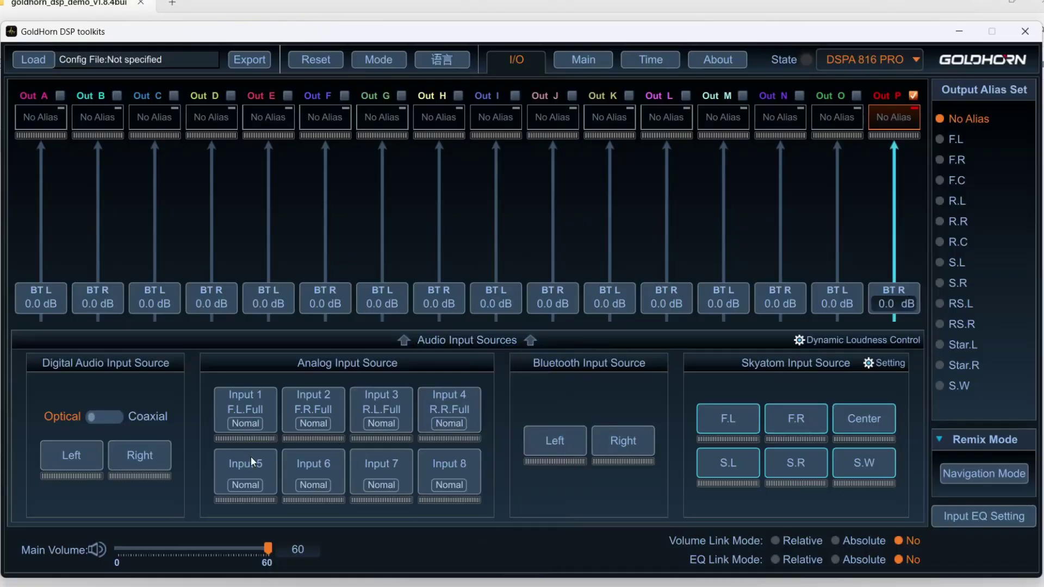
Name Inputs 5 and 6 S.W1 and S.W2.
click(270, 456)
mouse_move(315, 561)
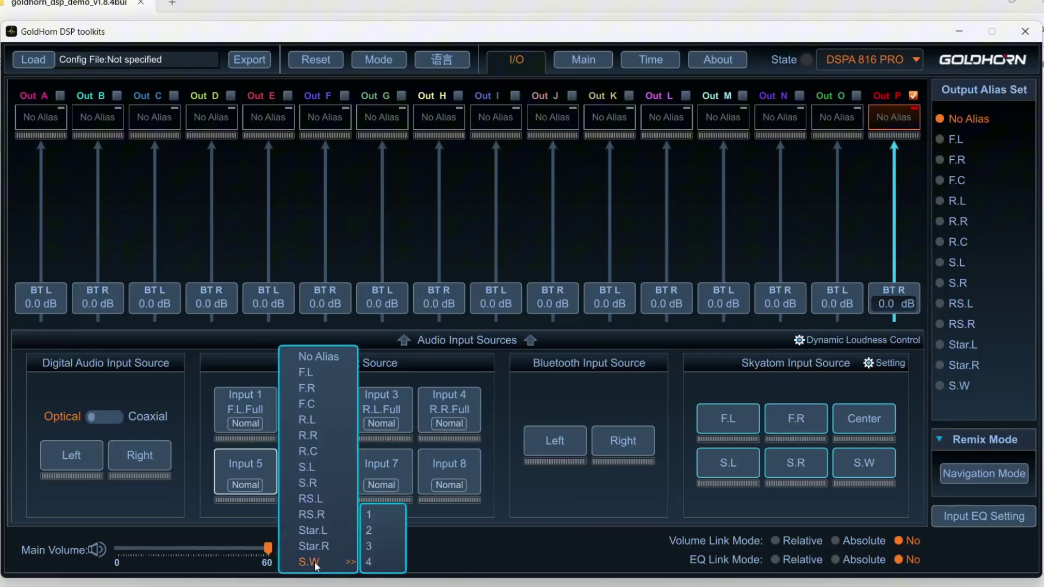
click(373, 515)
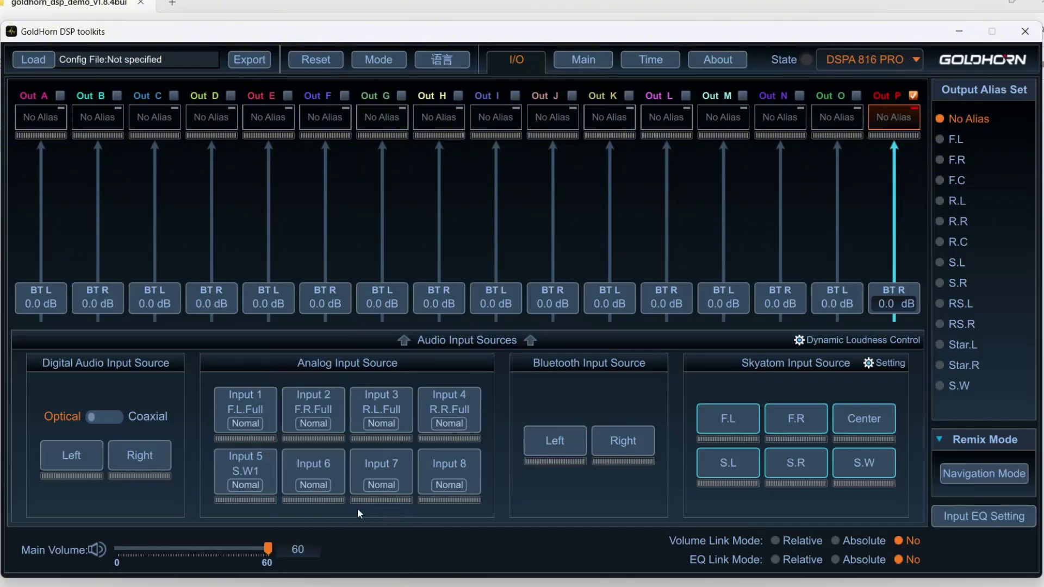
click(341, 461)
mouse_move(381, 563)
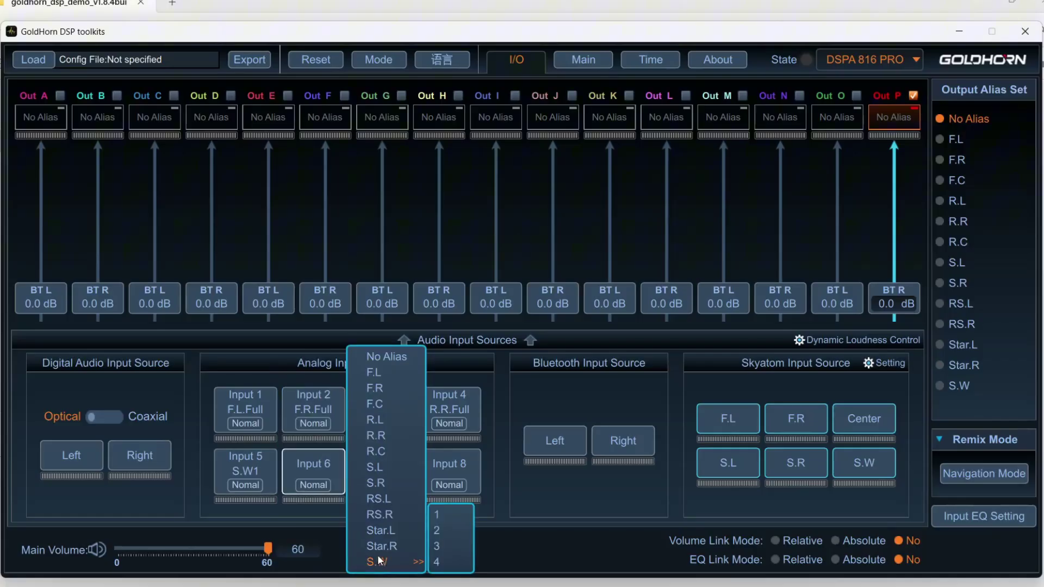
click(444, 532)
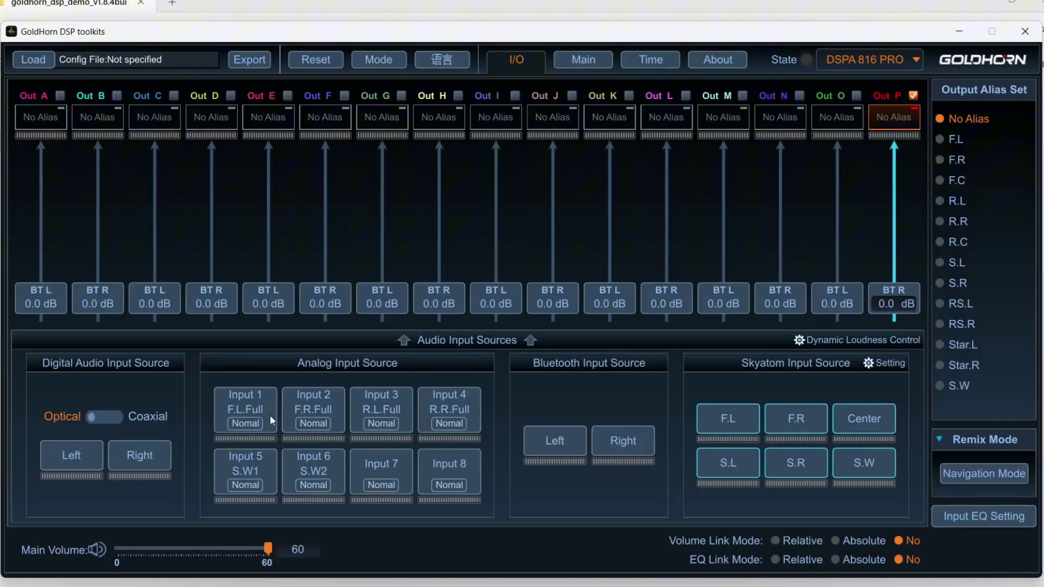
Route Input 1 F.L.Full to Outs A, C, E and Input 2 F.R.Full to Outs B, D, F.
drag(270, 415, 57, 182)
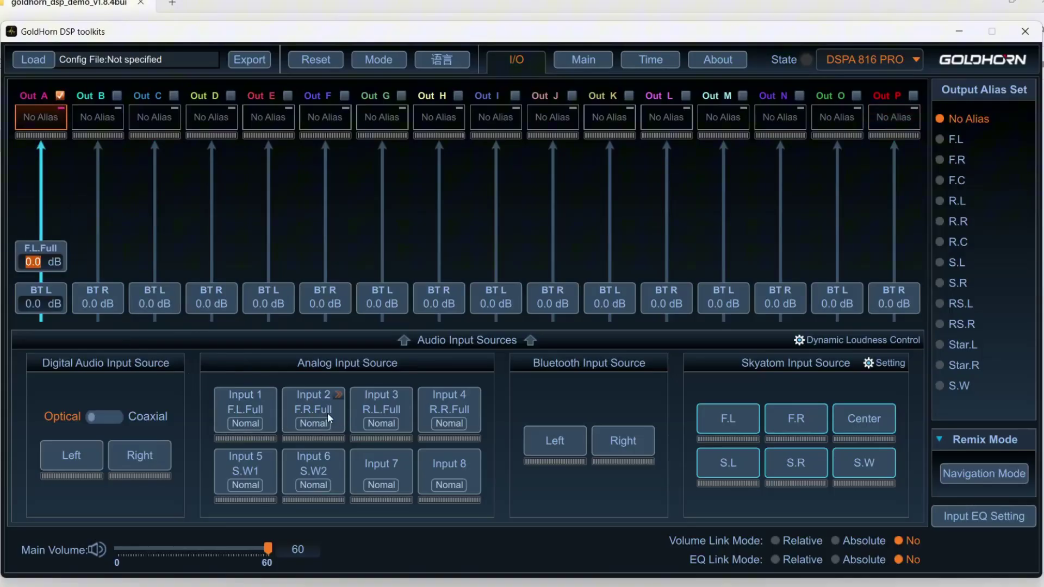
drag(325, 413, 106, 260)
drag(250, 413, 169, 260)
drag(325, 420, 231, 264)
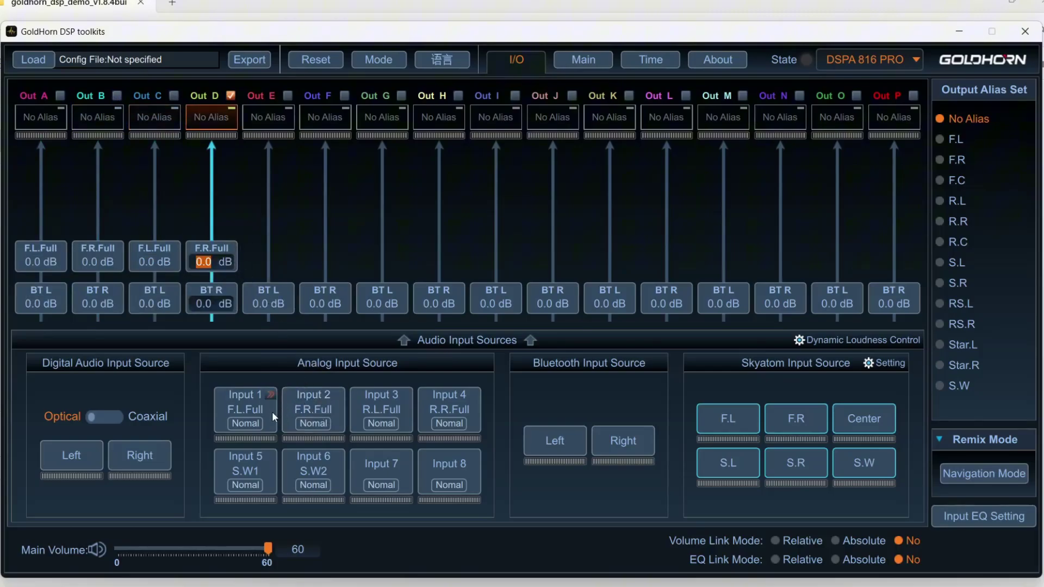
drag(272, 412, 270, 261)
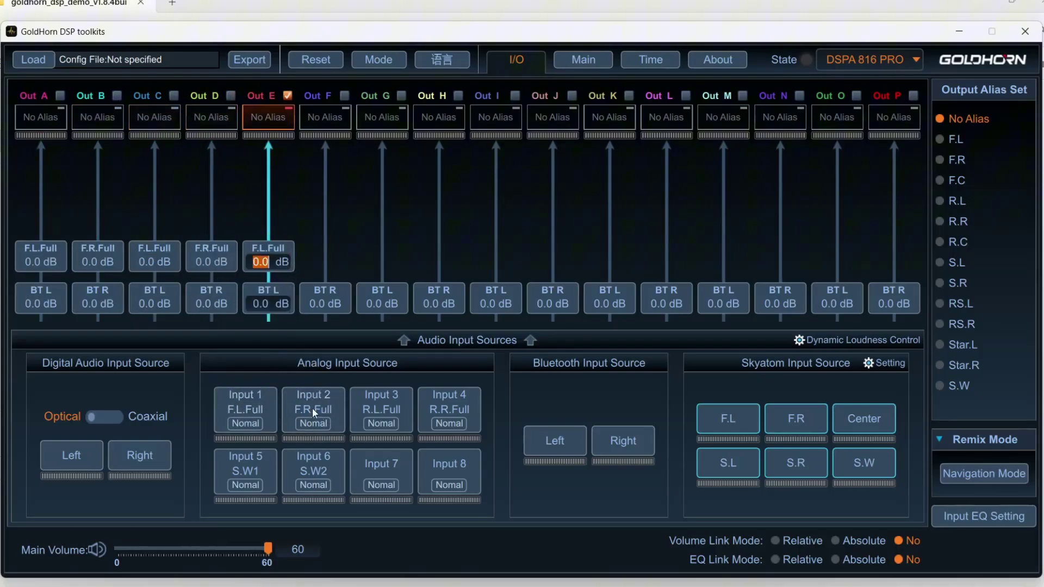
drag(312, 407, 325, 252)
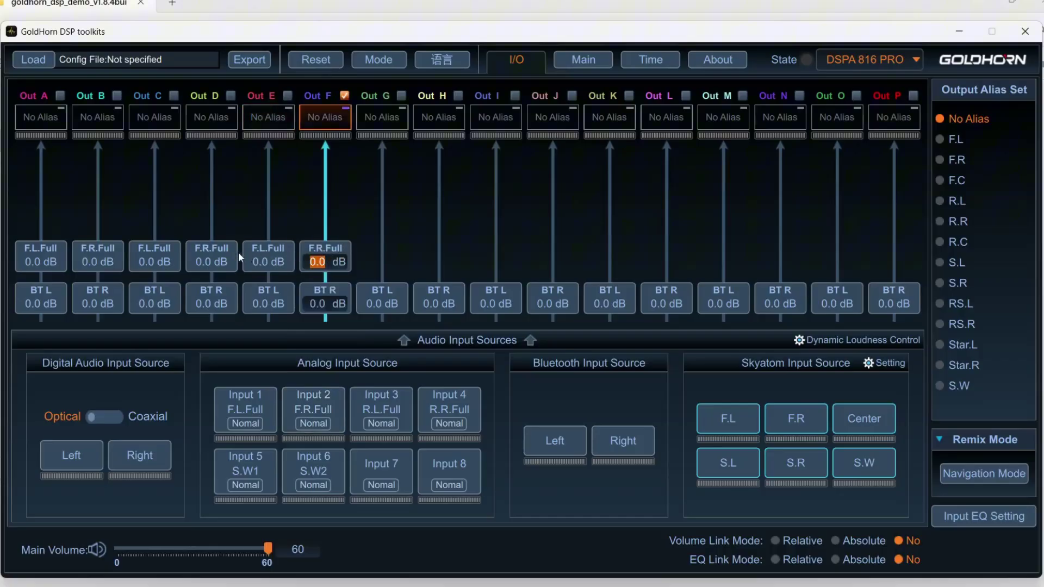
click(283, 253)
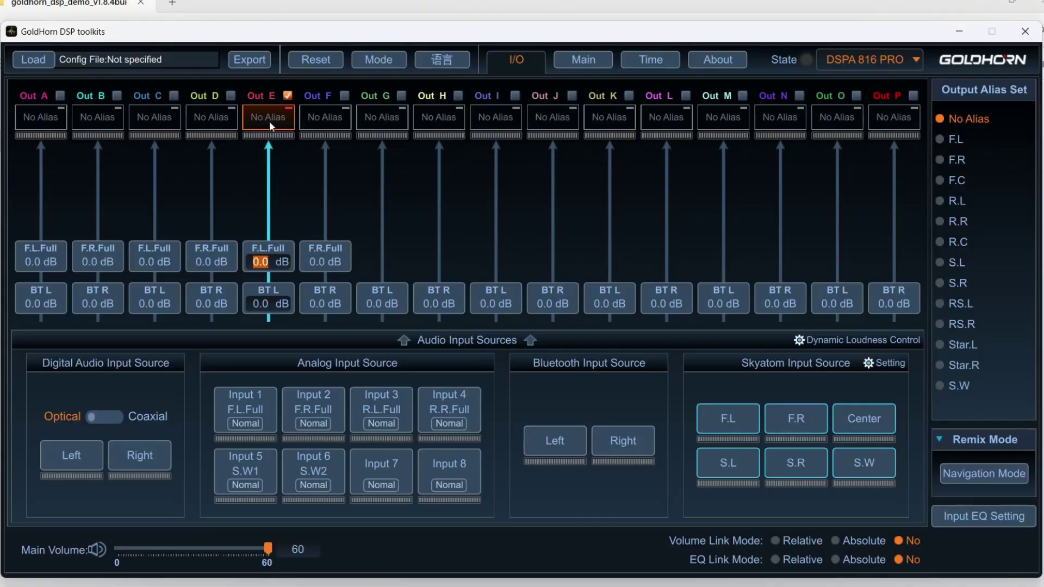
Remove the front routes from Outs E and F, then route F.L.Full to Out I and F.R.Full to Out J.
click(289, 249)
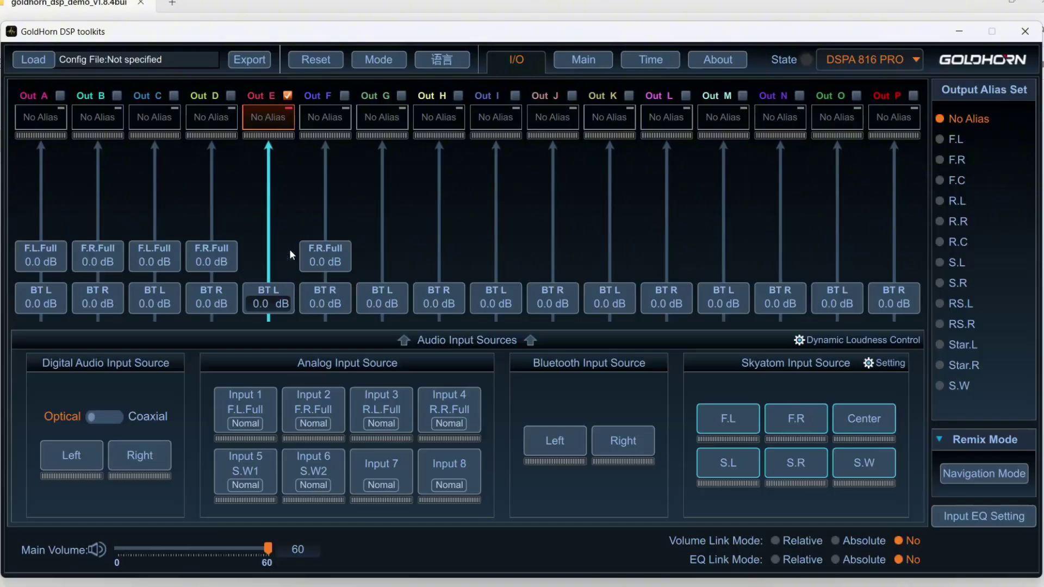
click(327, 249)
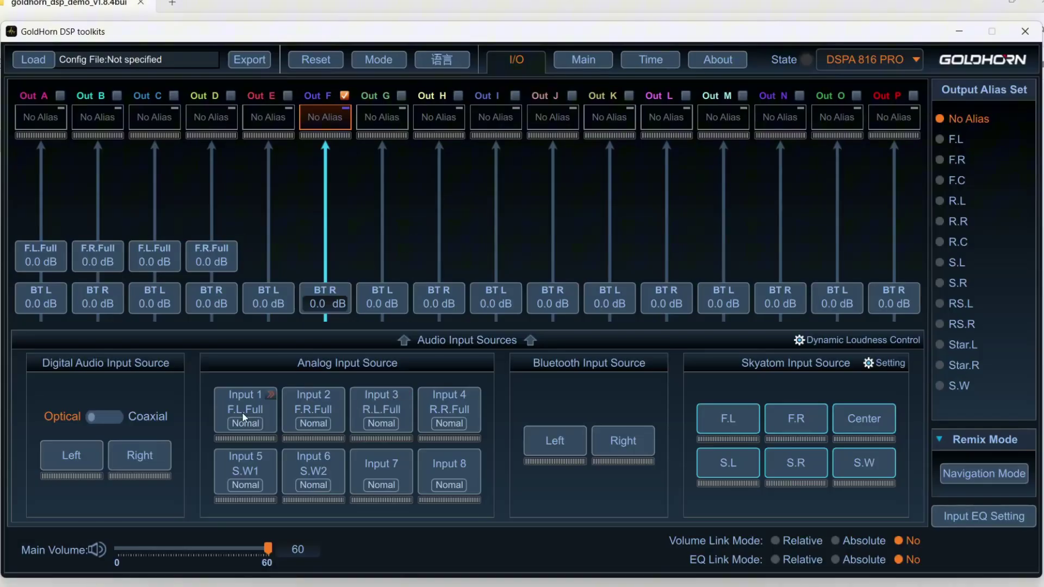
drag(243, 412, 511, 263)
drag(321, 397, 571, 250)
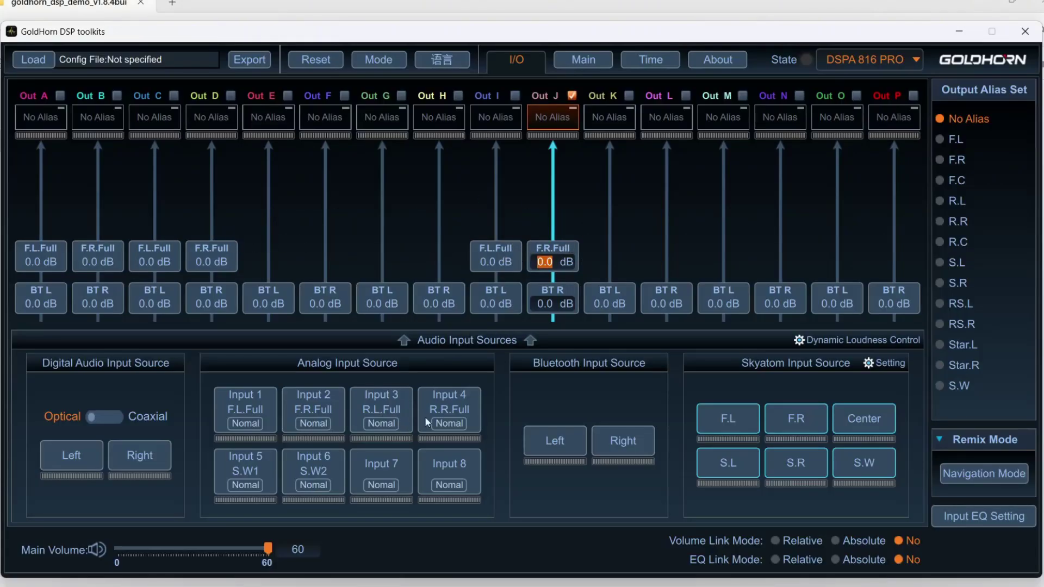
Route R.L.Full, R.R.Full, S.W1 and S.W2 to Outs K, L, M and N.
drag(390, 415, 628, 264)
drag(463, 406, 690, 240)
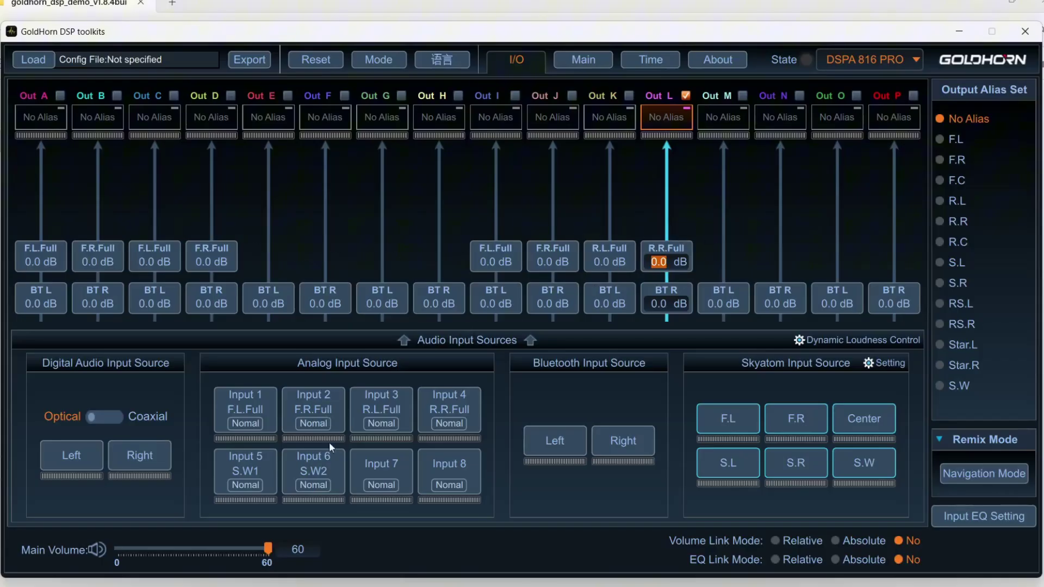
drag(246, 471, 726, 253)
drag(305, 467, 795, 243)
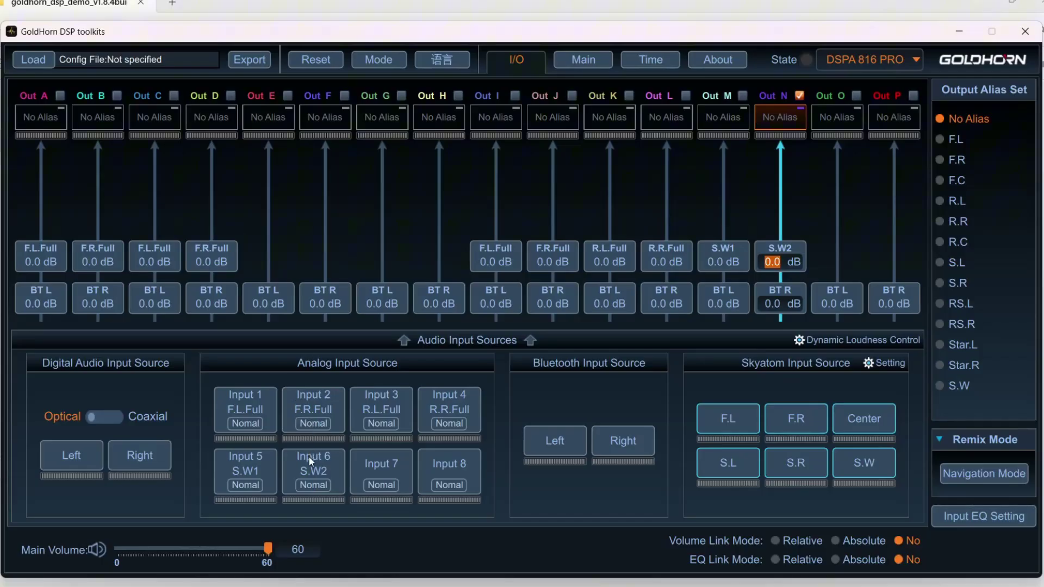
mouse_move(240, 476)
Strip the BT L/BT R routes from Outs E, F, G, H, O and P.
click(277, 293)
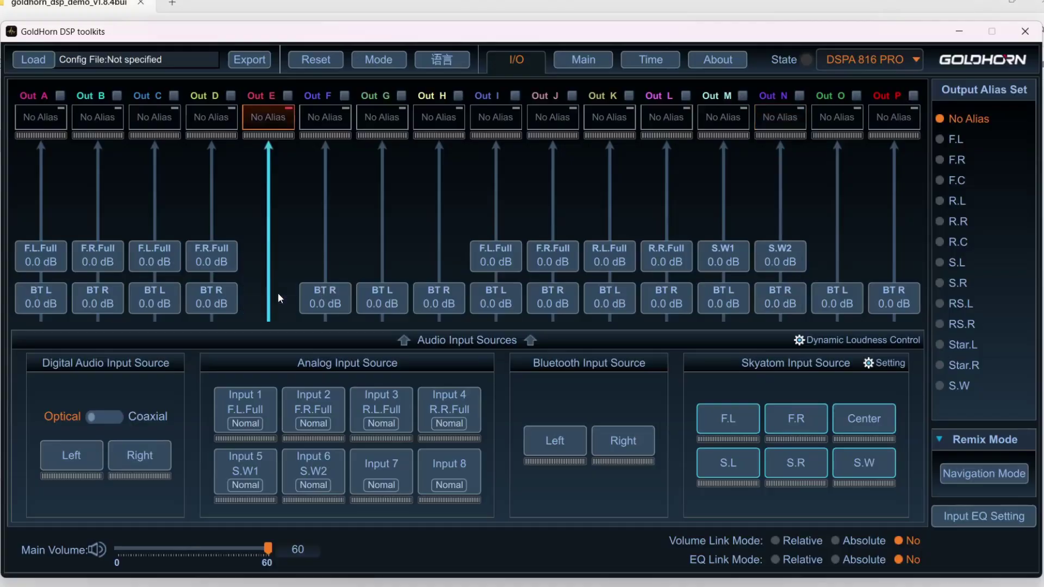
click(320, 298)
click(393, 294)
click(436, 302)
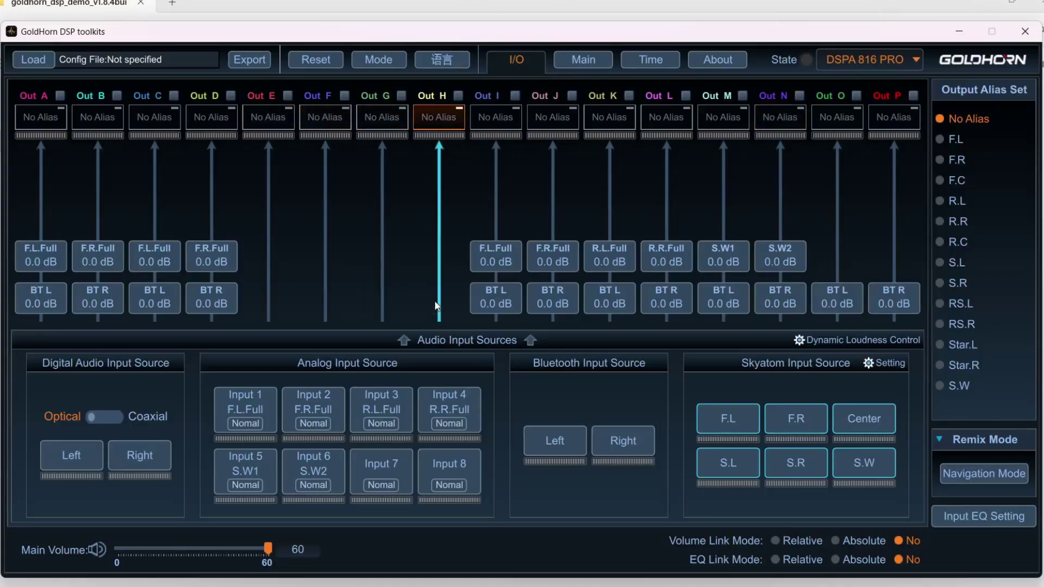
click(859, 302)
click(892, 301)
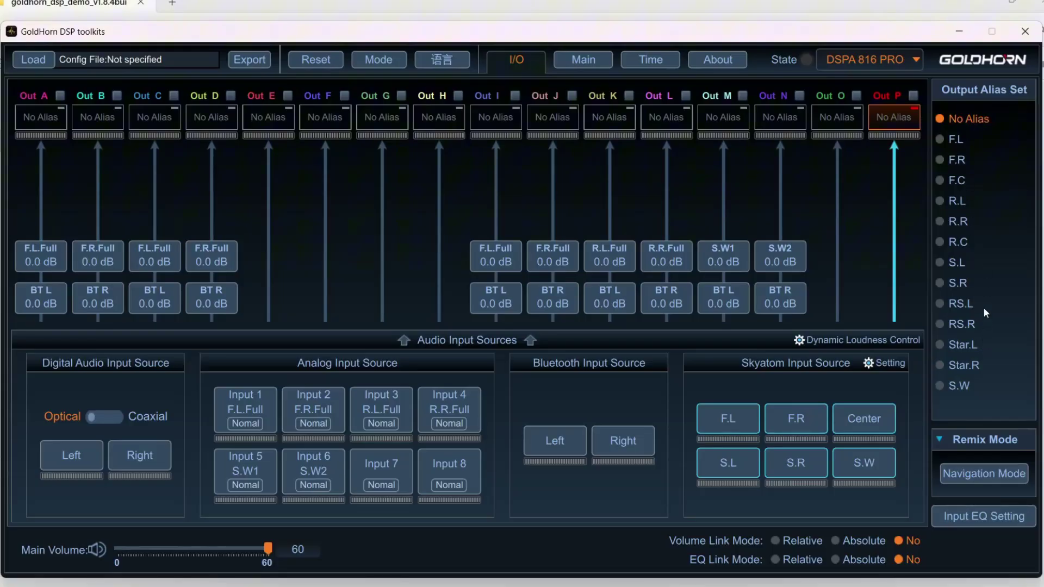
Alias Out A as F.L.High and load its Butterworth 3000 Hz, 12dB/Oct high-pass preset.
click(53, 122)
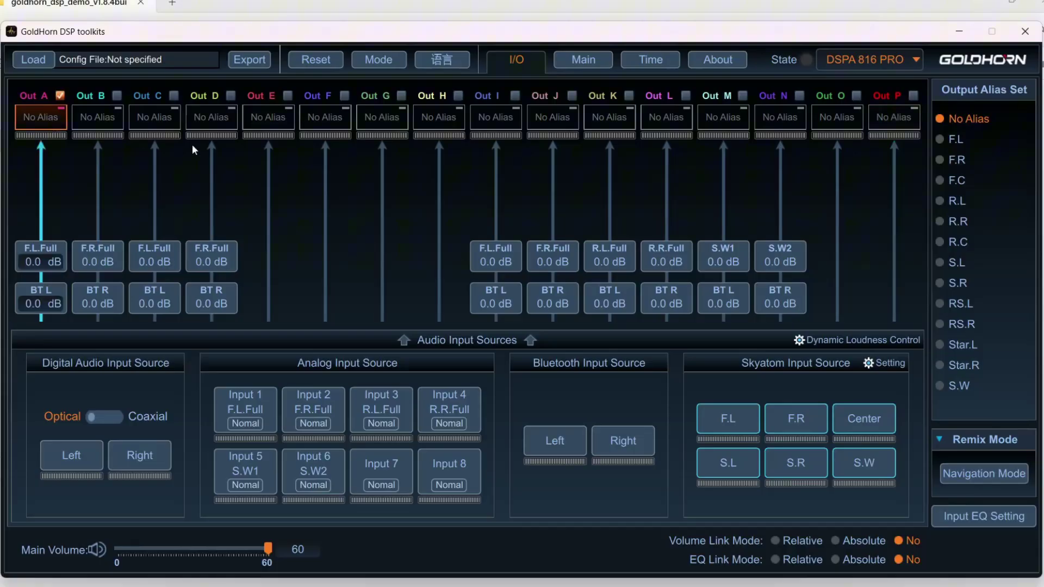
click(955, 140)
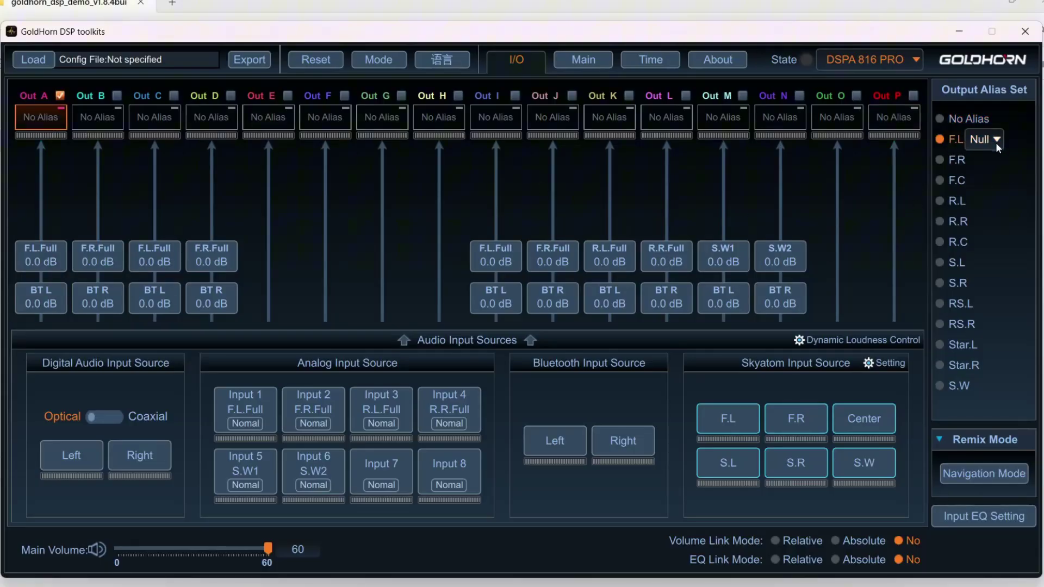
click(996, 141)
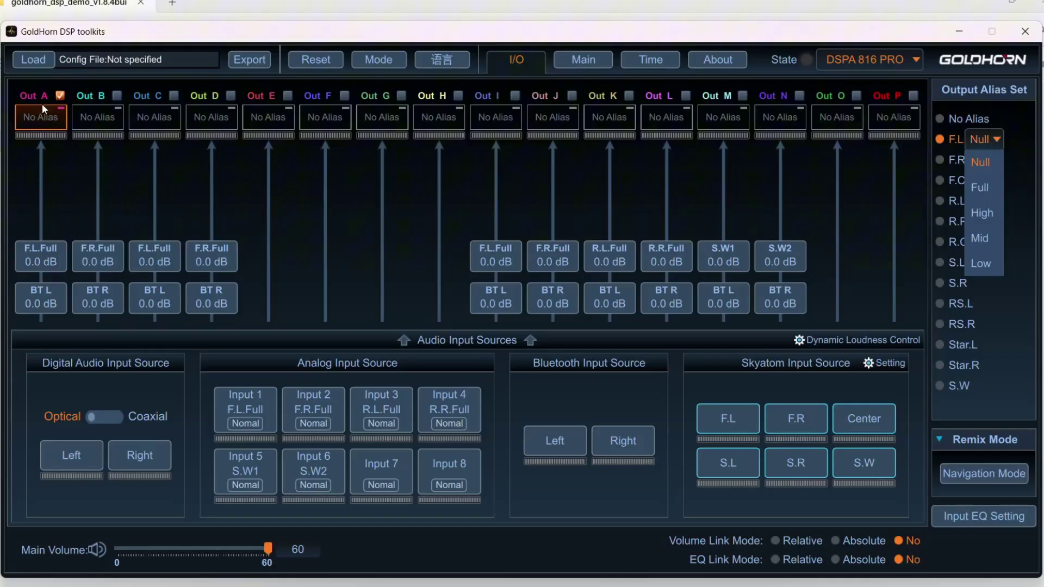
click(982, 213)
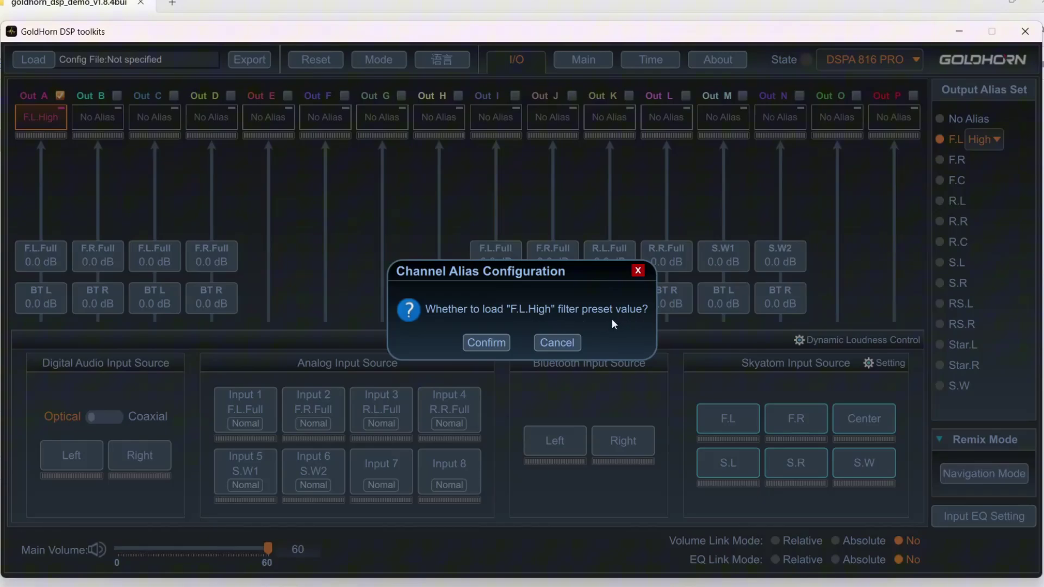
click(482, 344)
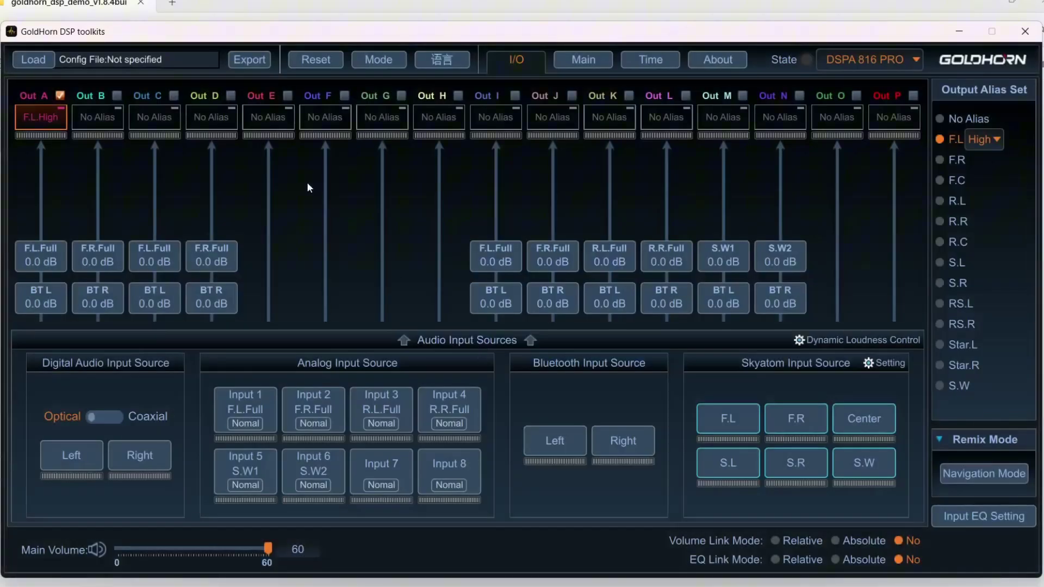
click(583, 61)
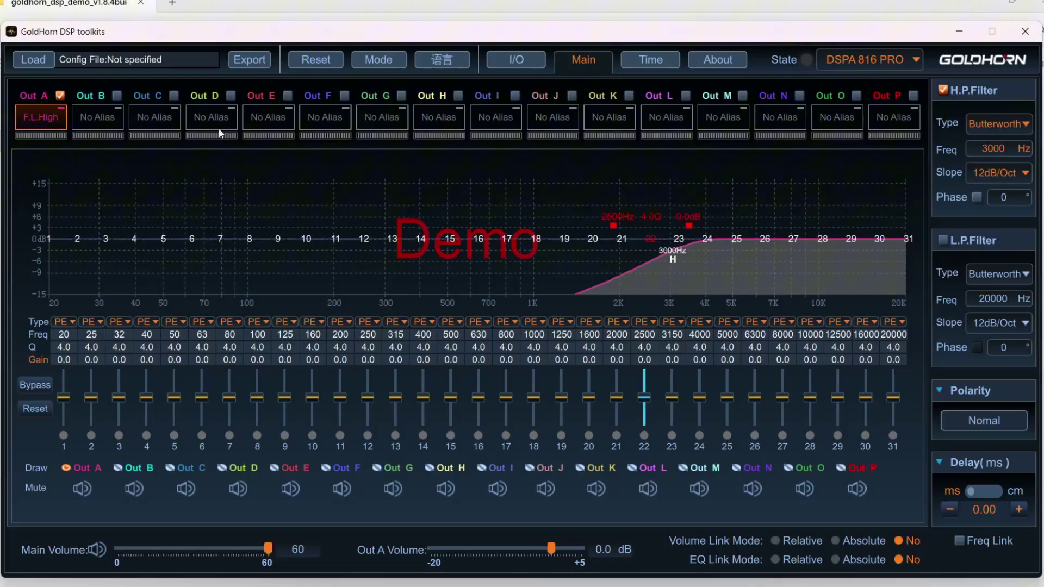
Alias Out B as F.R.High without the filter preset and view its 20 Hz high-pass EQ.
click(518, 58)
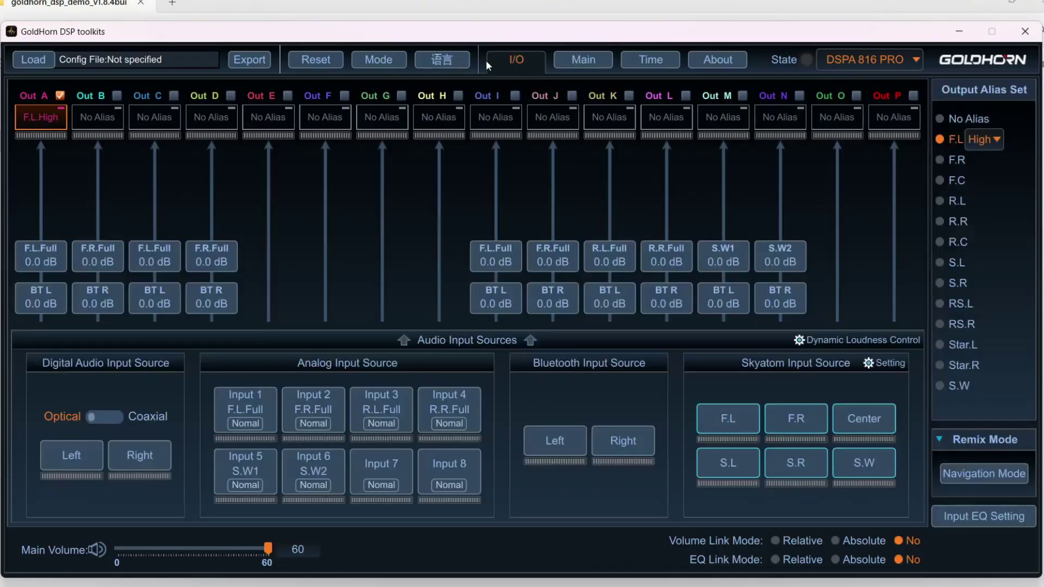
click(90, 120)
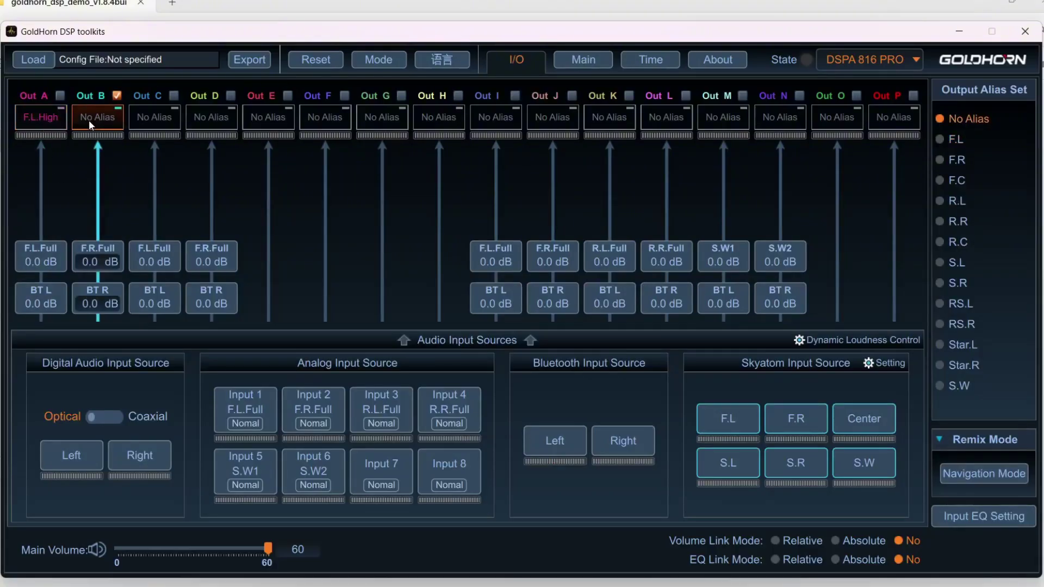
click(941, 159)
click(987, 160)
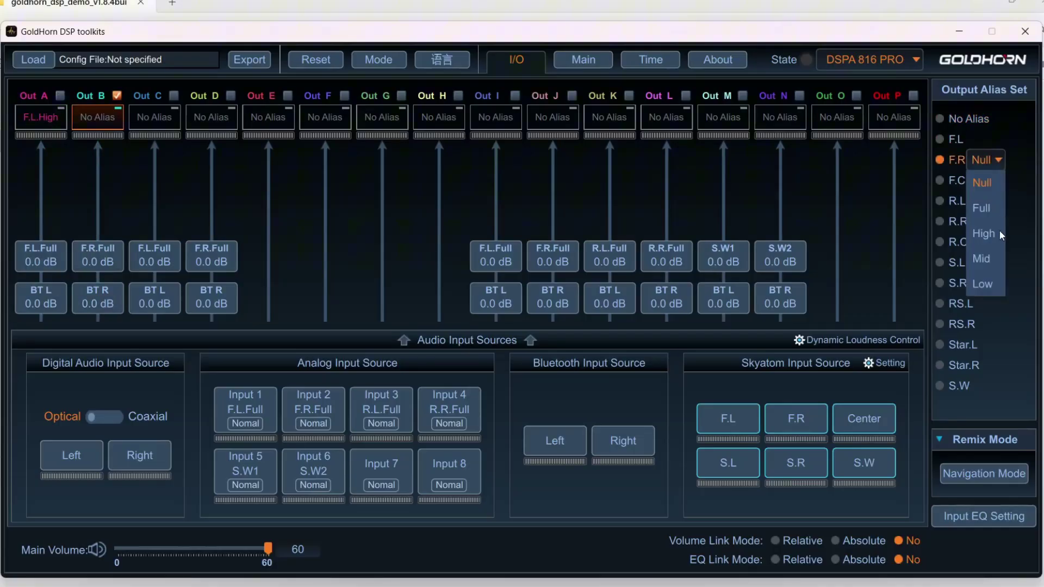
click(984, 233)
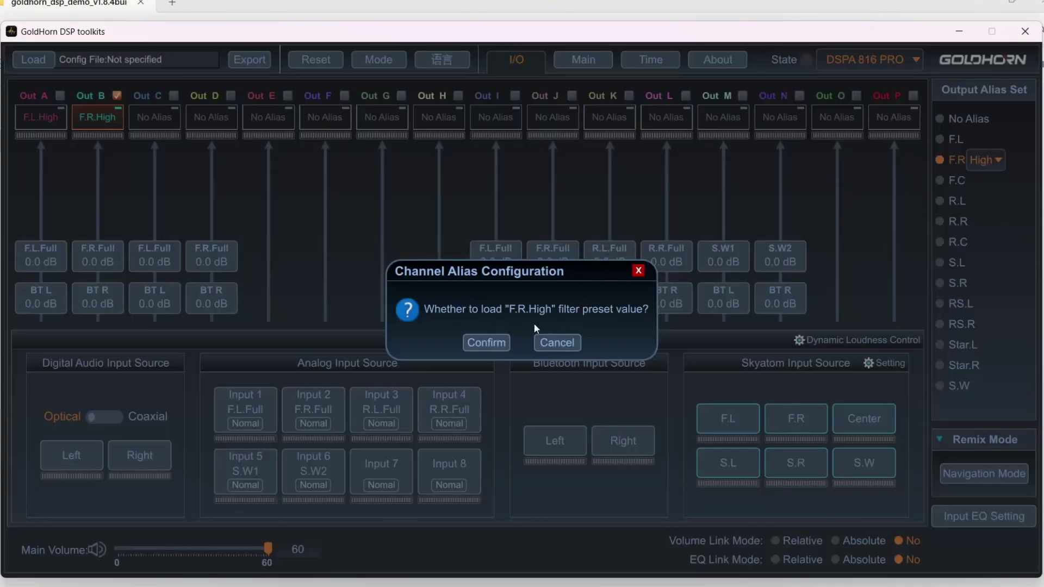
click(557, 342)
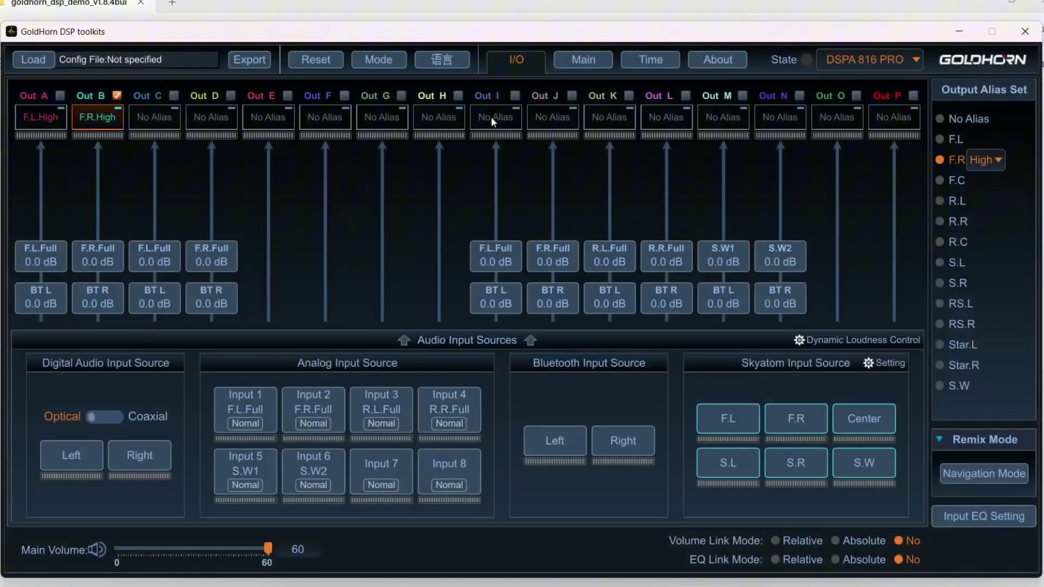
click(582, 58)
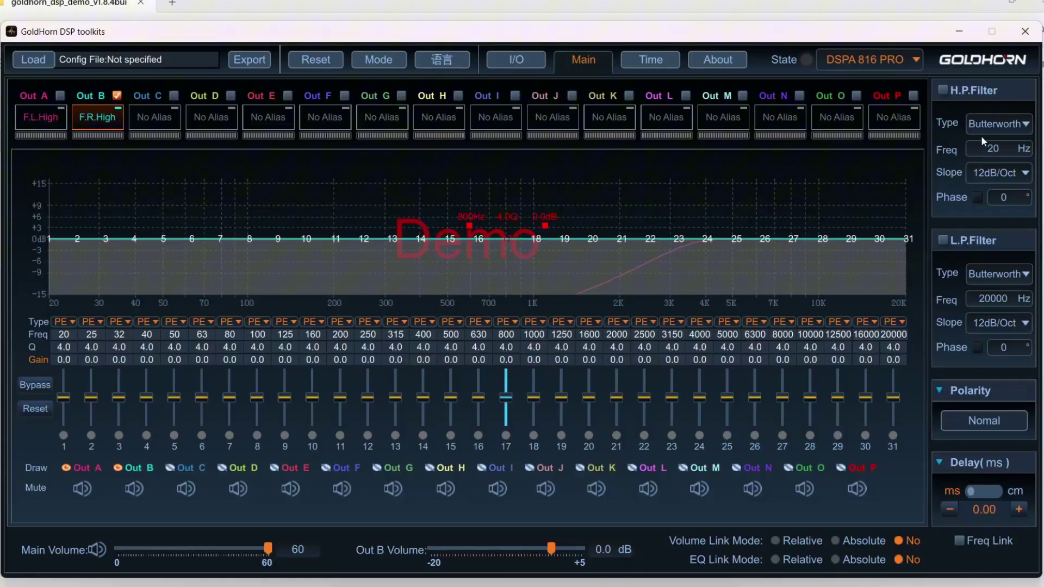
Enable Out B's high-pass filter, entering 25 and picking a 24dB/Oct slope.
click(944, 90)
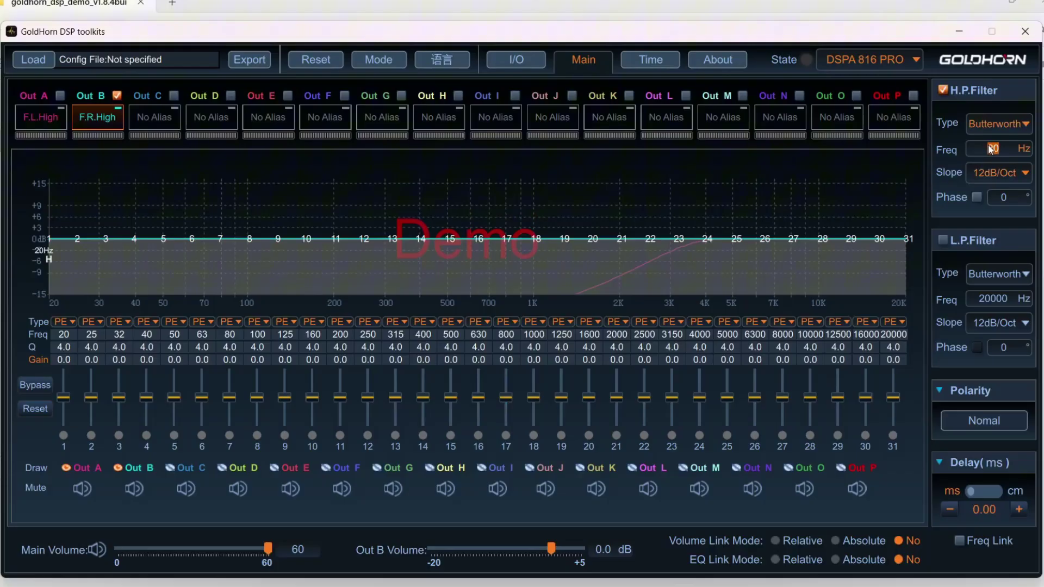
text(25)
click(980, 175)
click(987, 269)
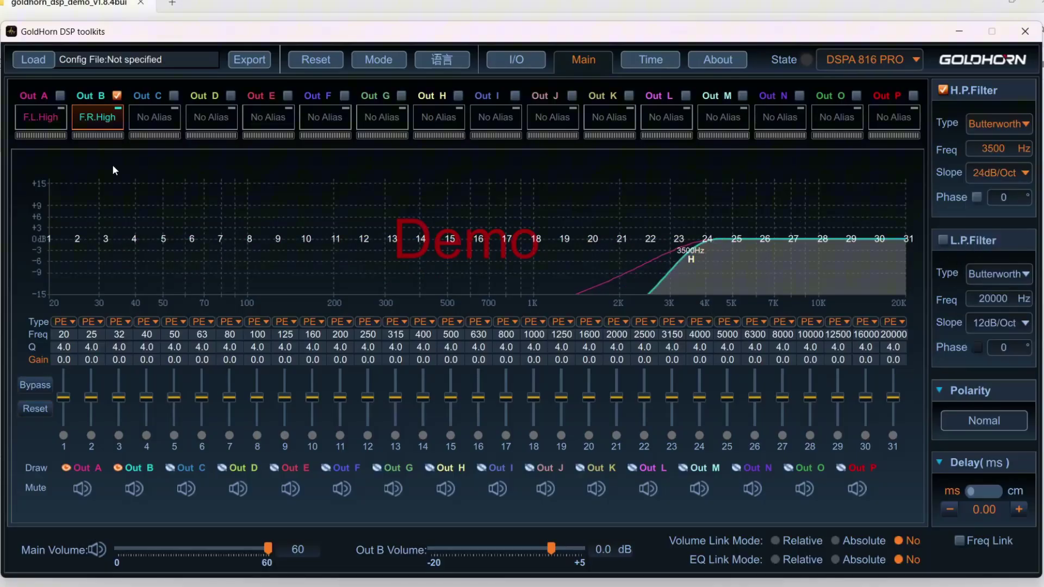
Change Out A's high-pass filter type to Linkwitz.
click(54, 119)
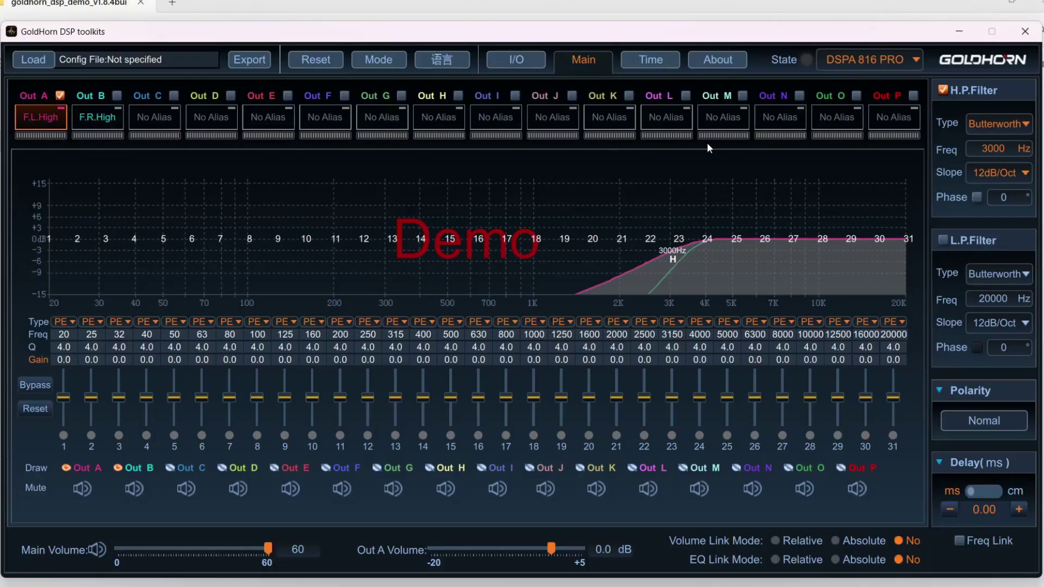
click(985, 123)
click(989, 148)
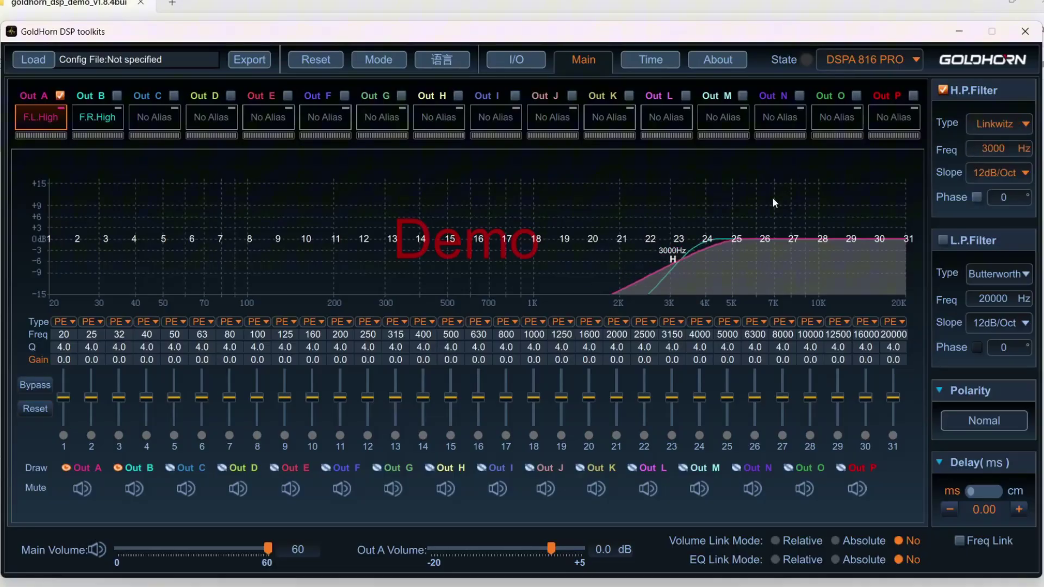
mouse_move(747, 169)
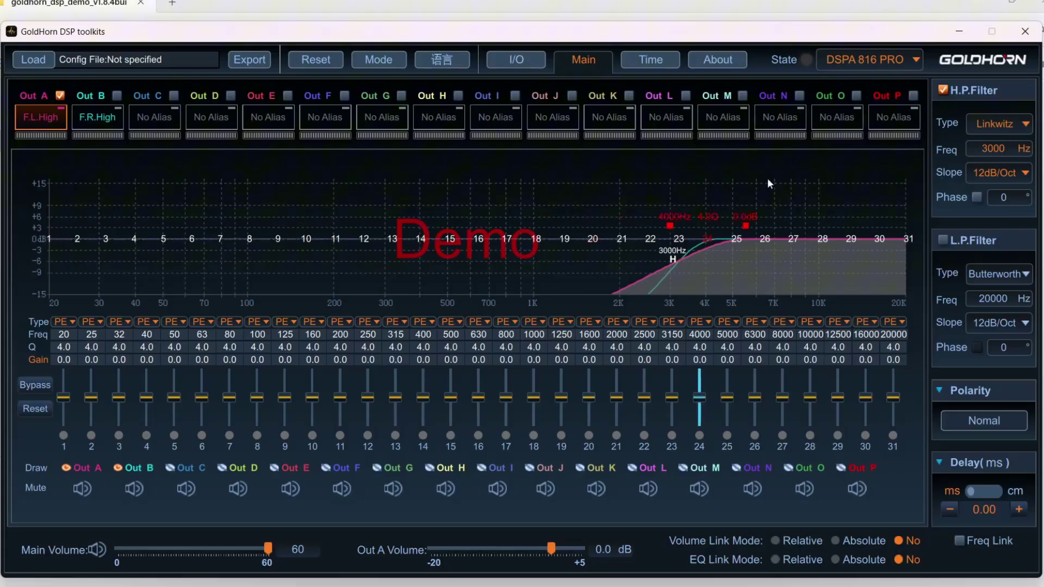
click(541, 60)
click(593, 58)
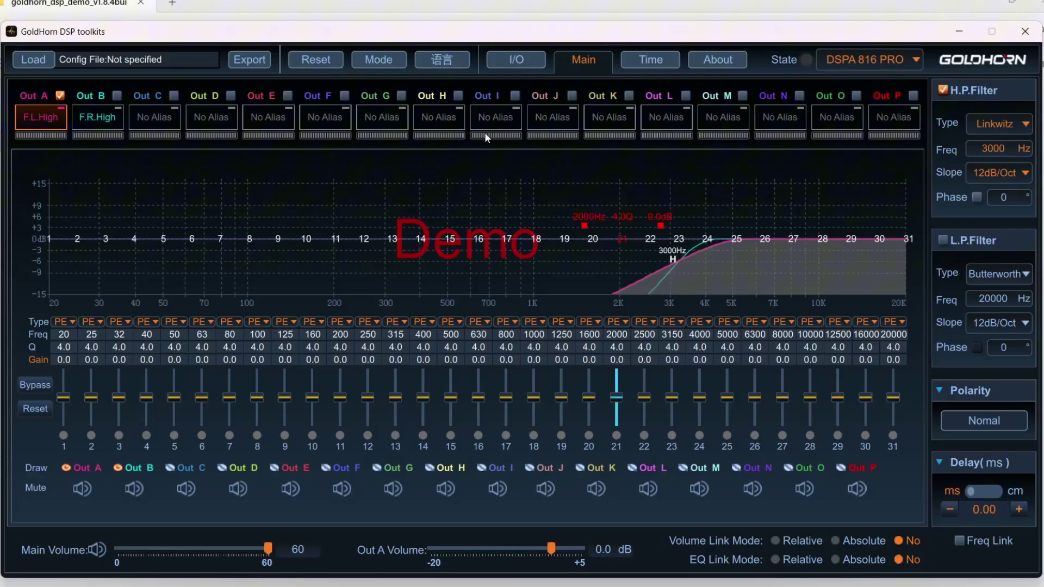
Set Out B's high-pass to 3000 Hz, 12dB/Oct slope, Linkwitz type.
click(114, 126)
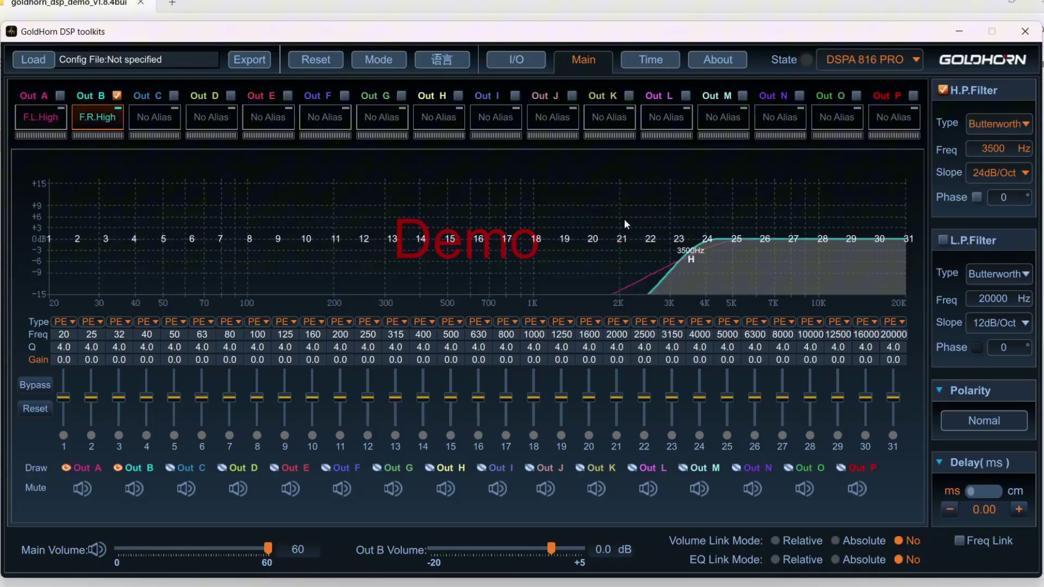
click(980, 149)
text(300)
click(1001, 174)
click(984, 217)
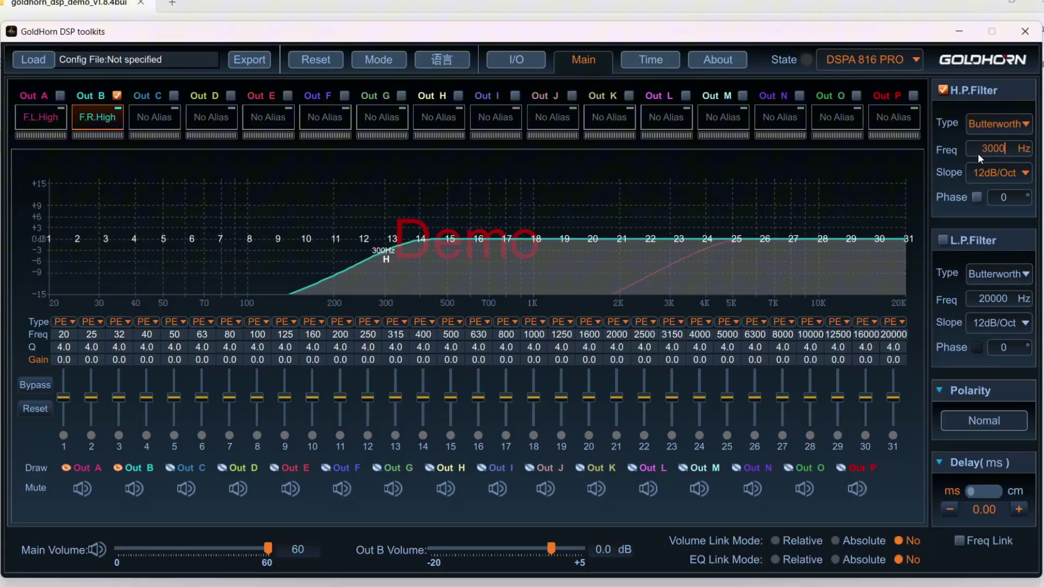
click(982, 174)
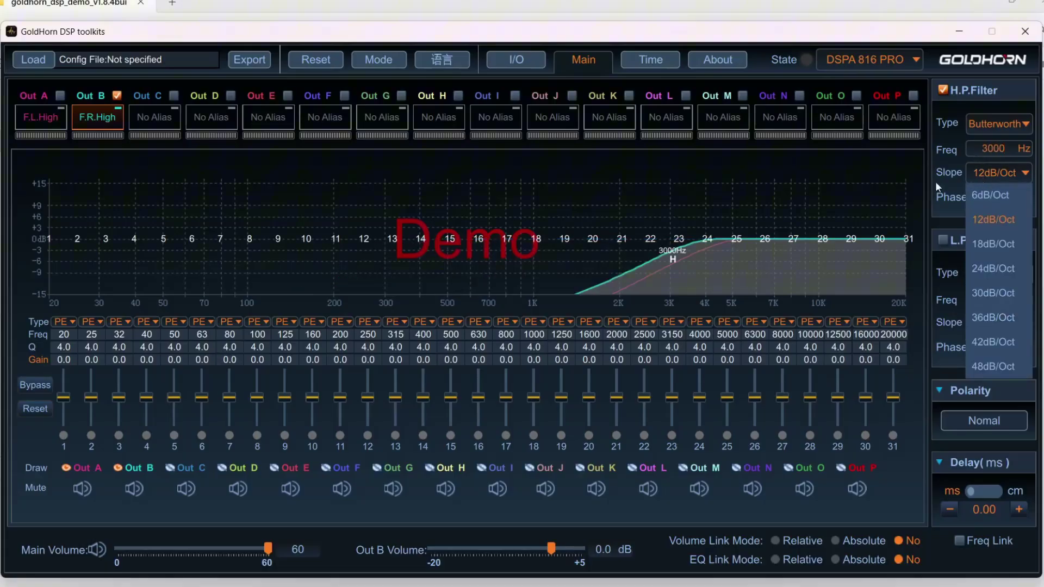
click(975, 126)
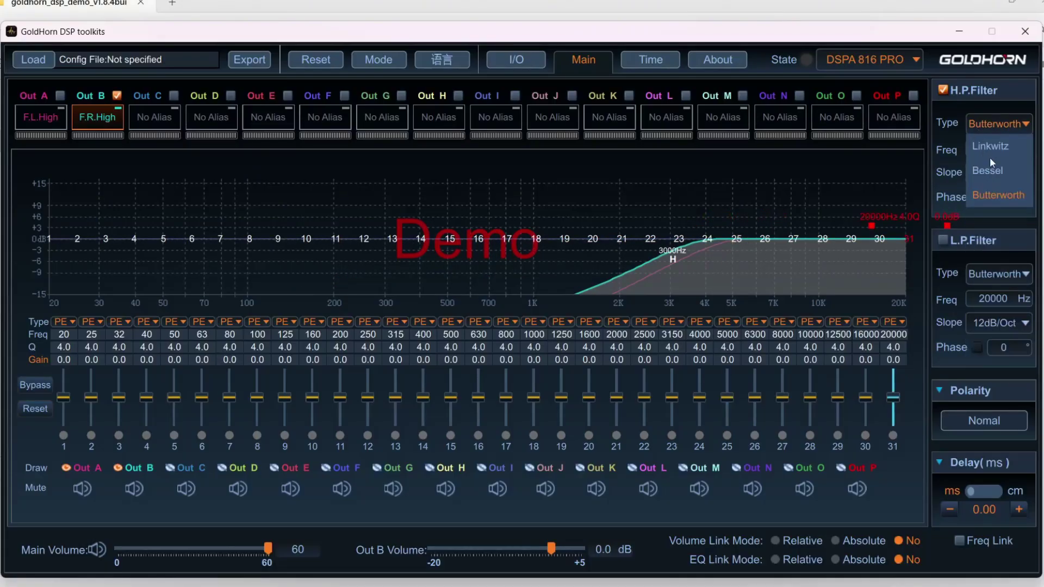
click(990, 147)
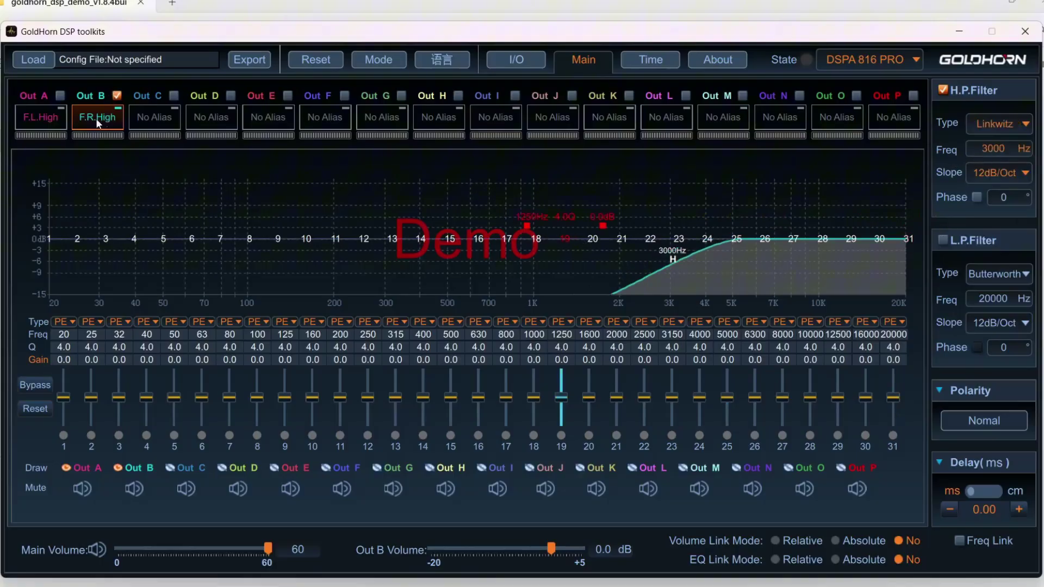
click(35, 123)
Name Out C as F.L.Mid, declining its filter preset.
click(526, 62)
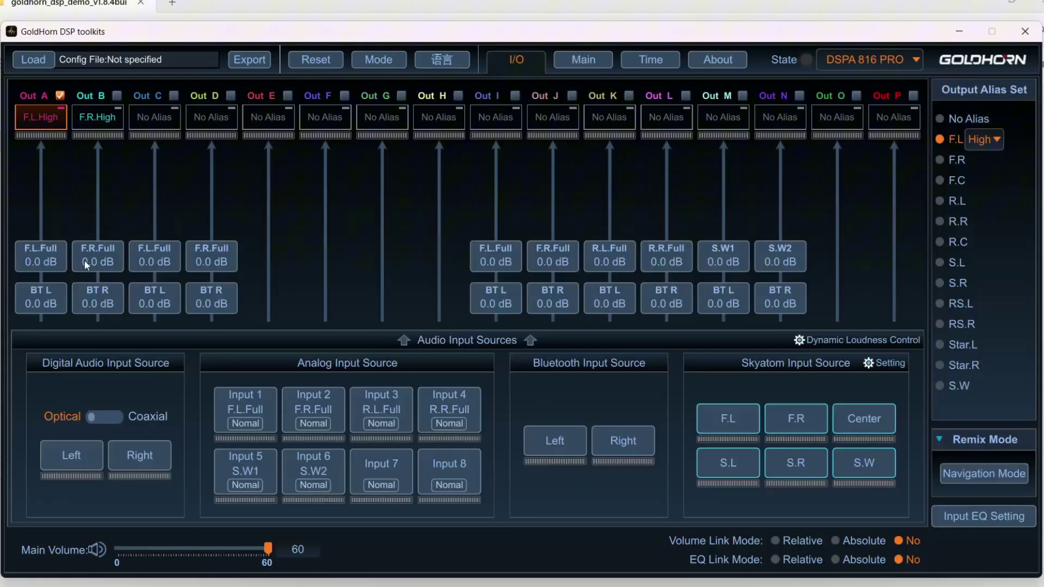
click(148, 125)
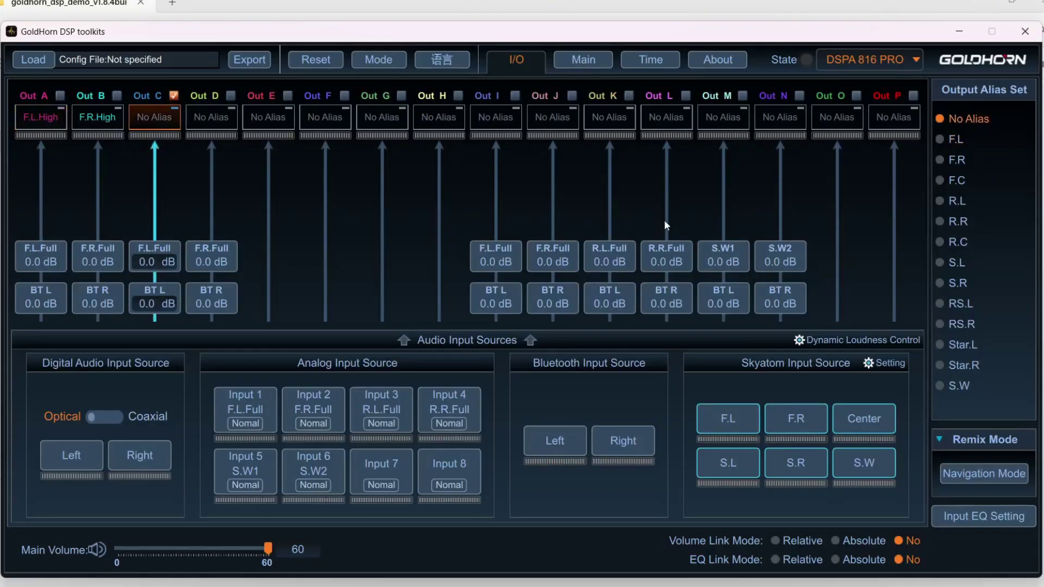
click(951, 143)
click(987, 144)
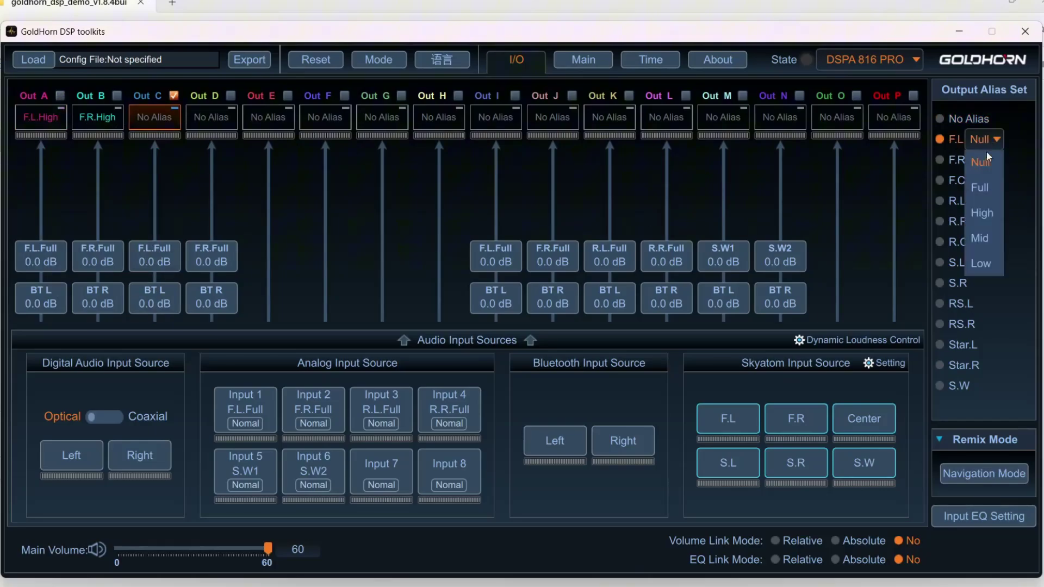
click(981, 239)
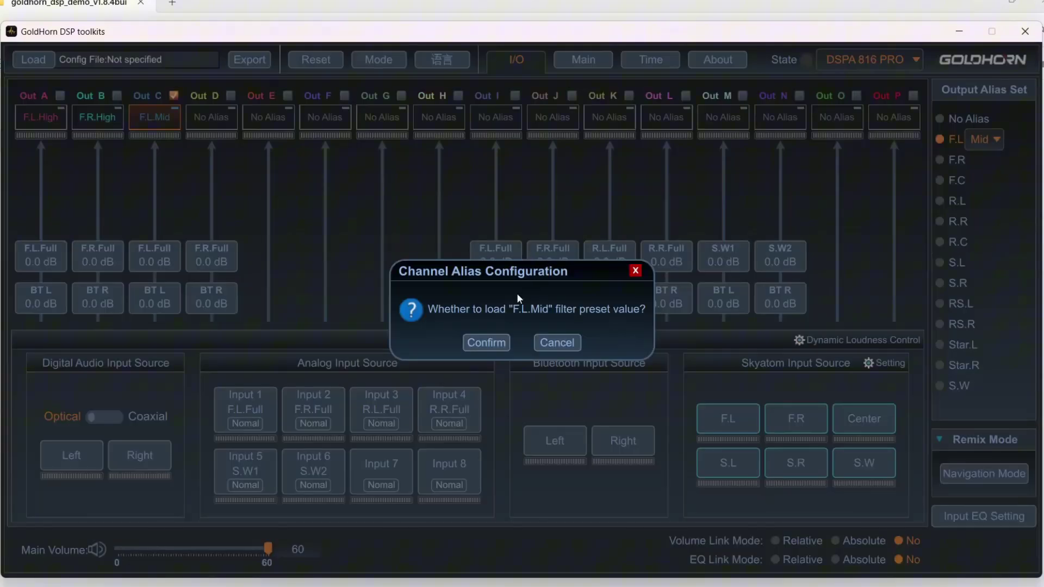
click(563, 344)
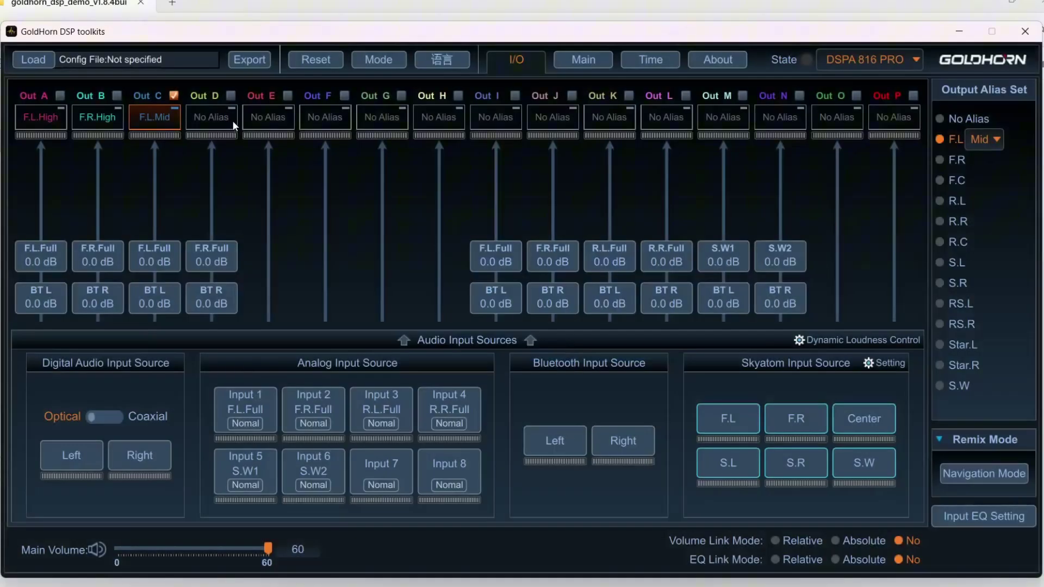
Name Out D as F.R.Mid, declining its filter preset.
click(200, 120)
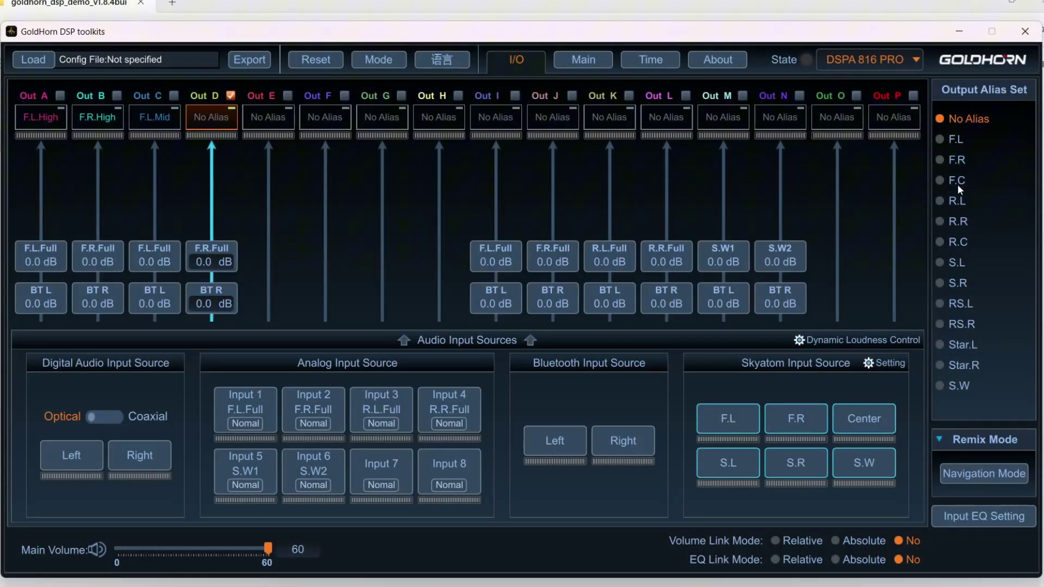
click(942, 161)
click(991, 162)
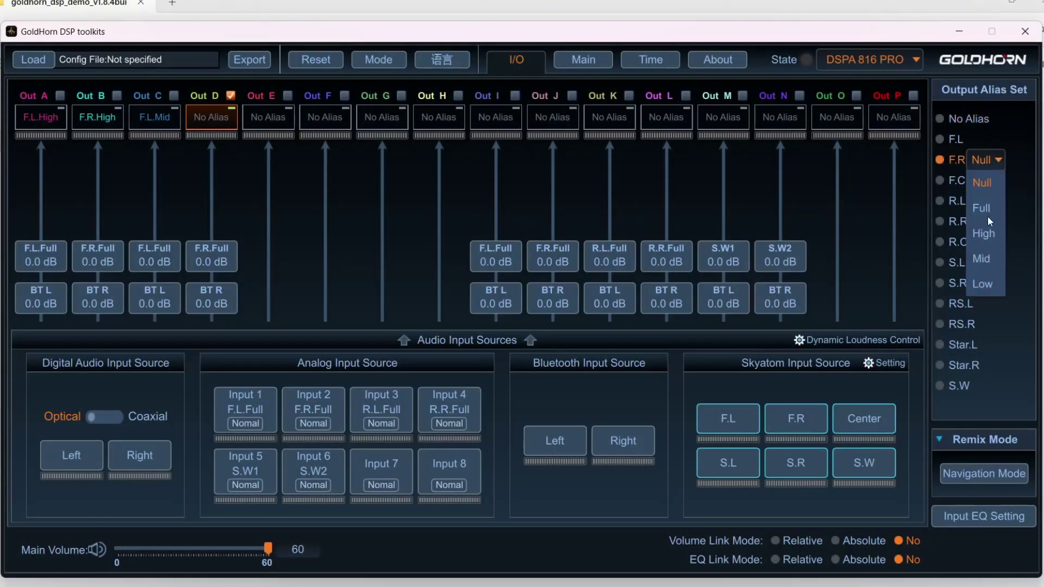
click(985, 258)
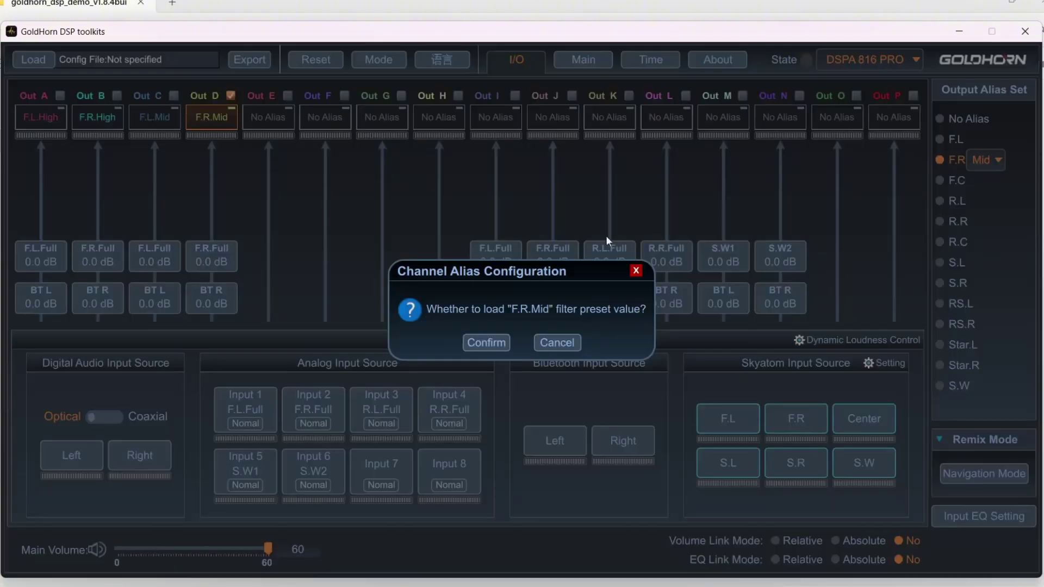
click(561, 344)
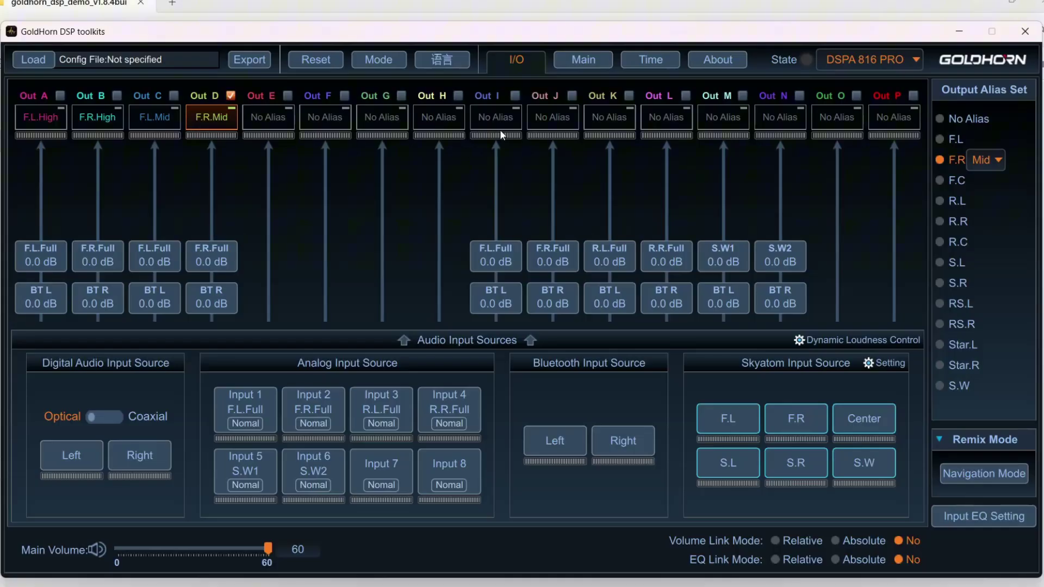
Name Out I as F.L.Low, declining its filter preset.
click(493, 112)
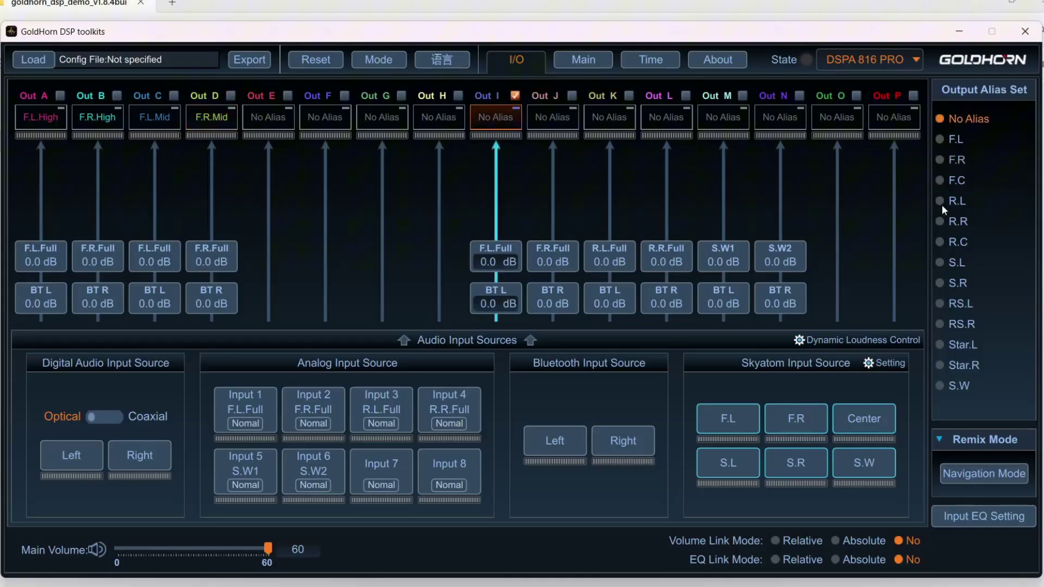
click(941, 140)
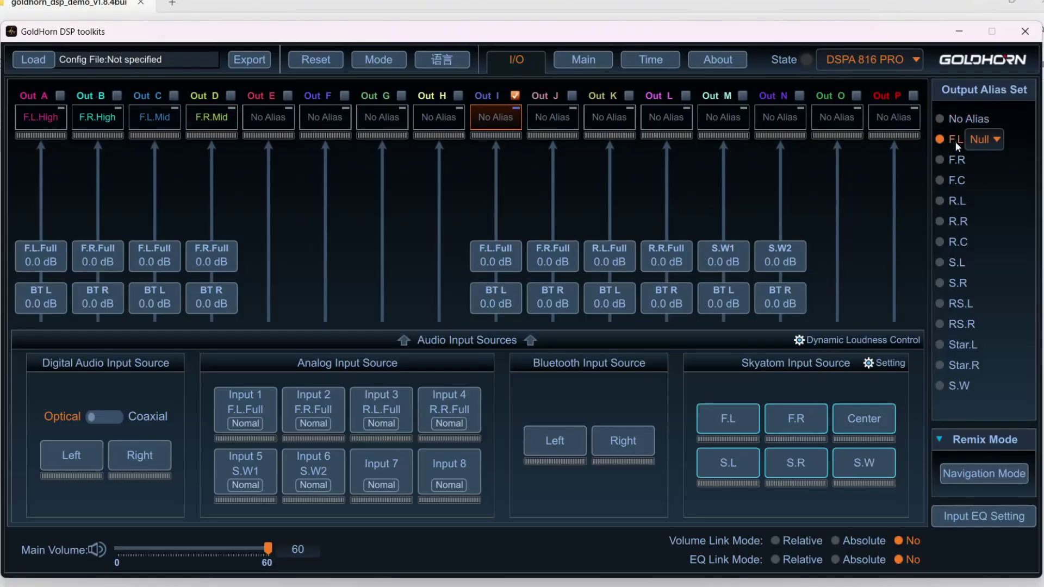
click(993, 141)
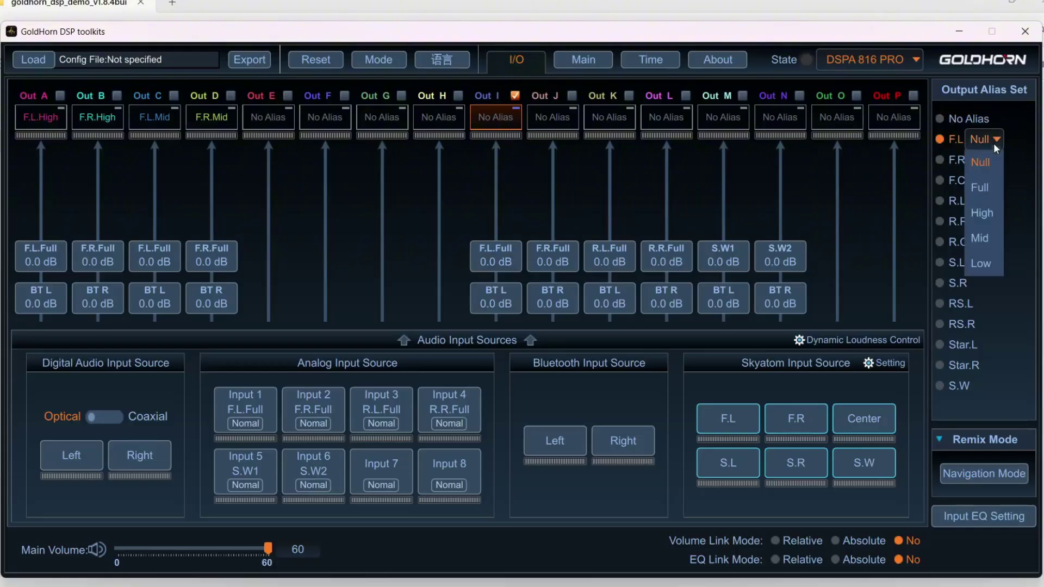
click(984, 262)
click(557, 342)
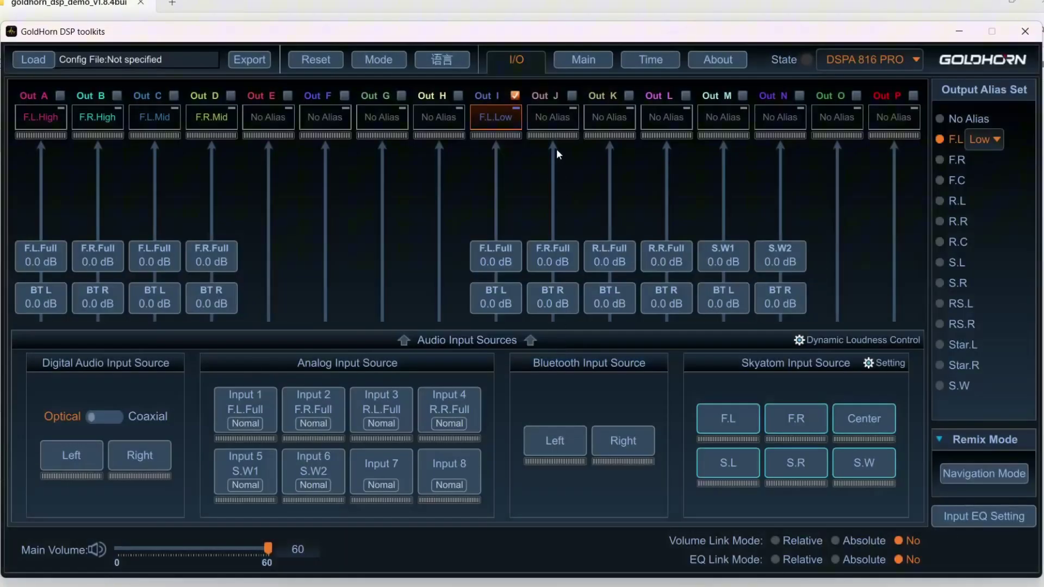
Name Out J as F.R.Low, declining its filter preset.
click(546, 116)
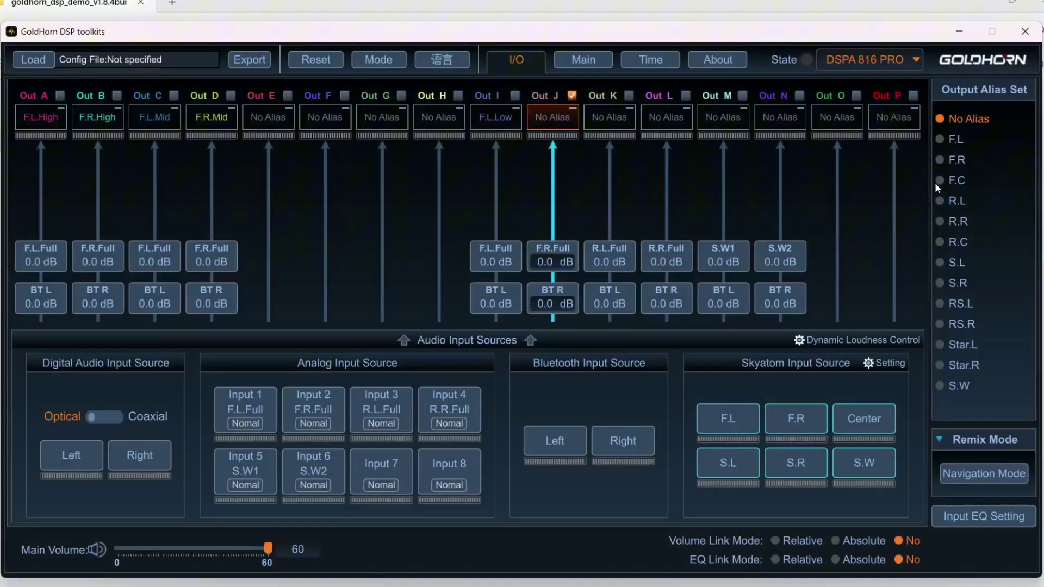
click(939, 159)
click(984, 160)
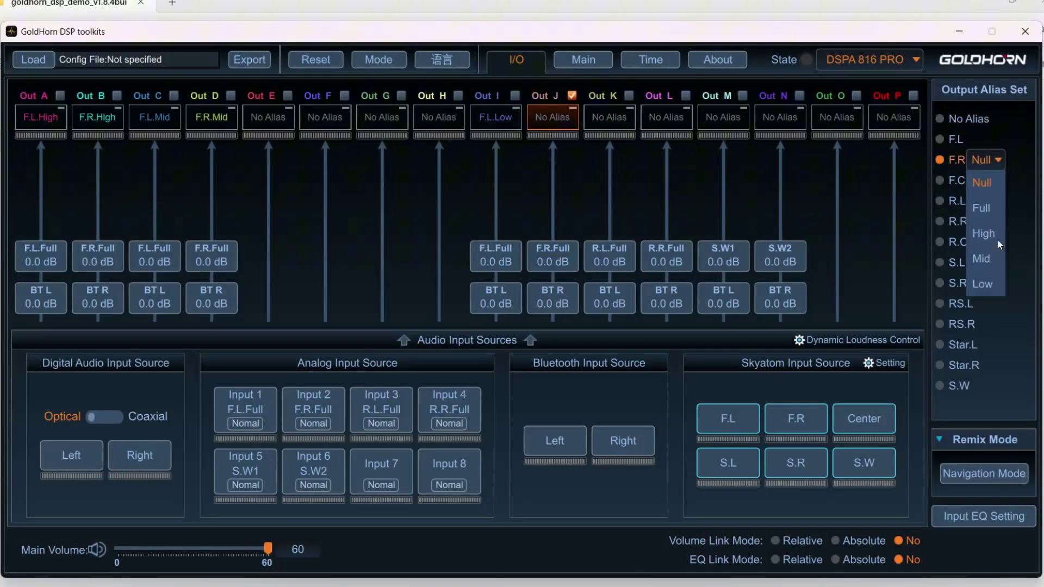
click(985, 284)
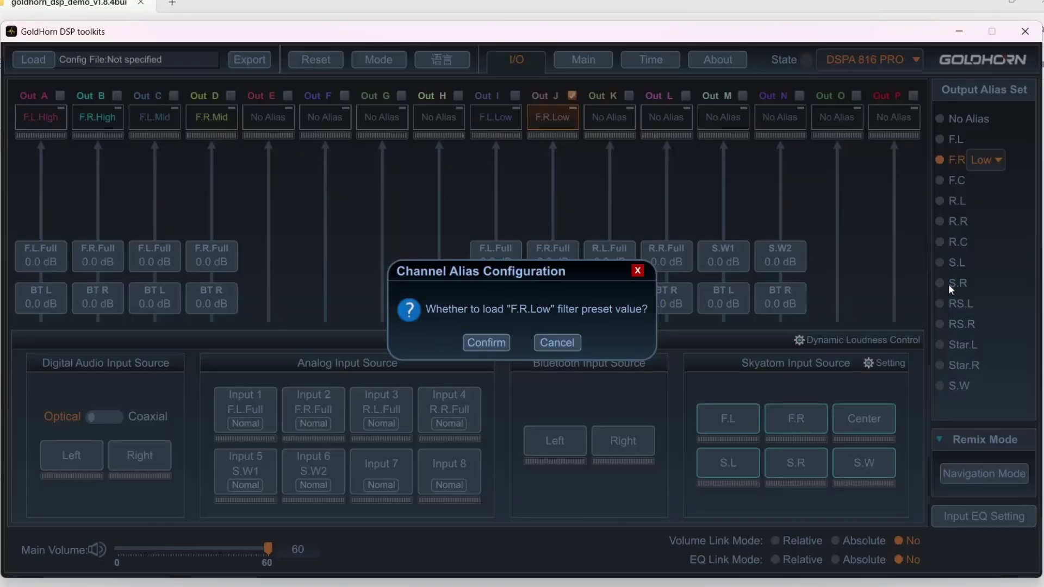
click(559, 344)
Name Out K as R.L.Full, declining its filter preset.
click(610, 129)
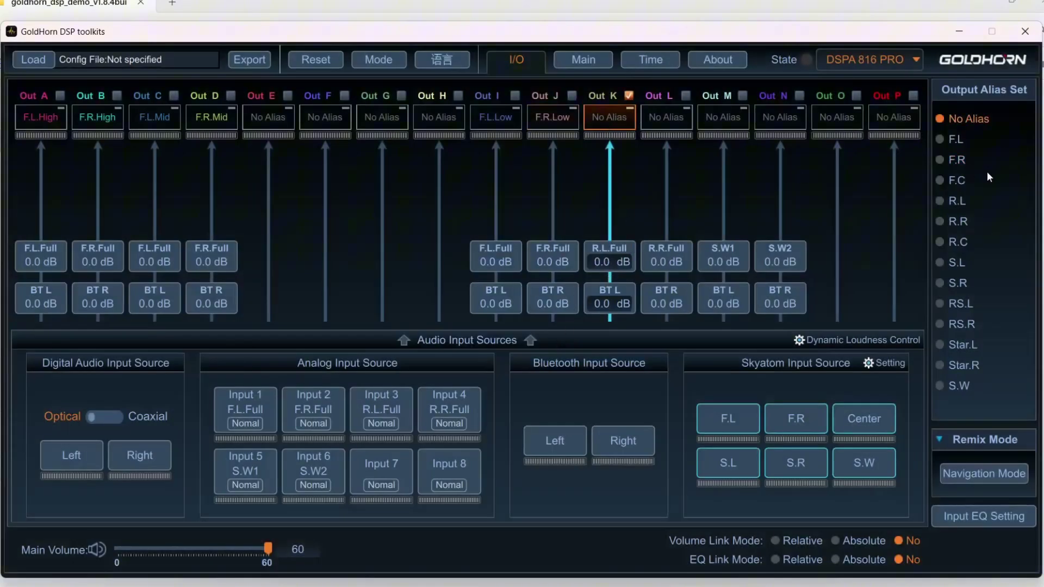
click(942, 202)
click(999, 201)
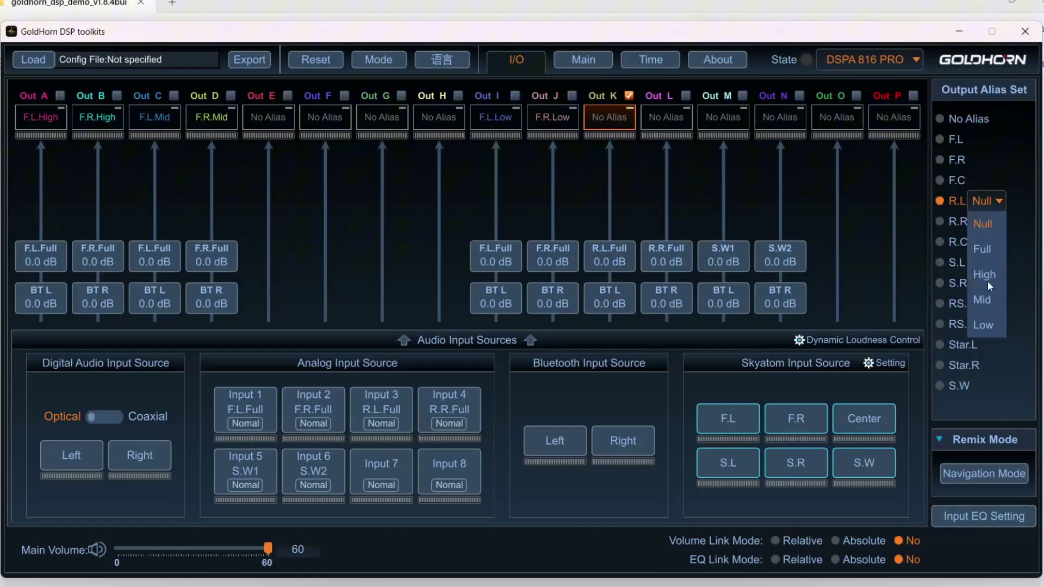
click(991, 253)
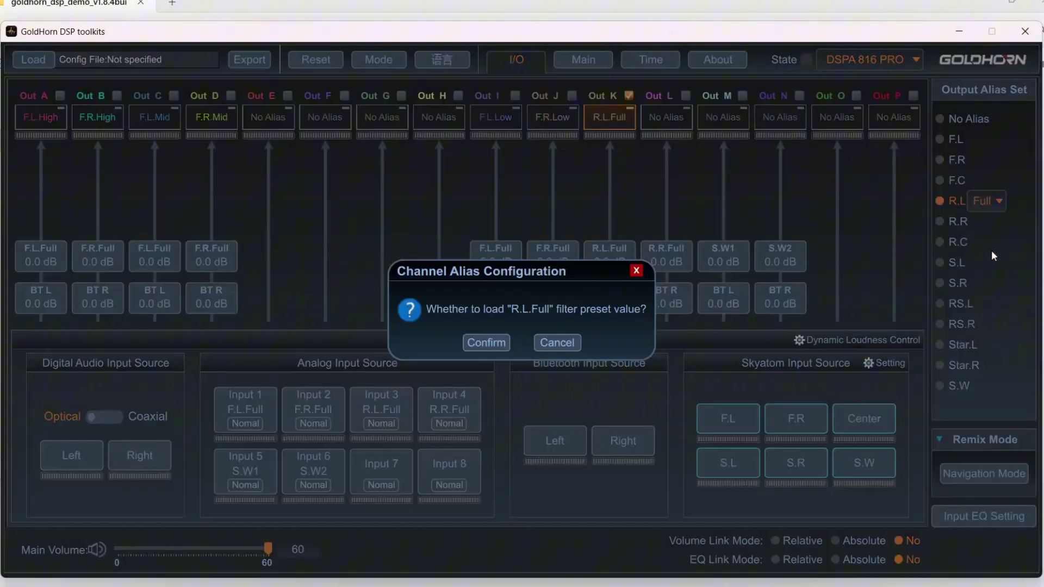
click(556, 344)
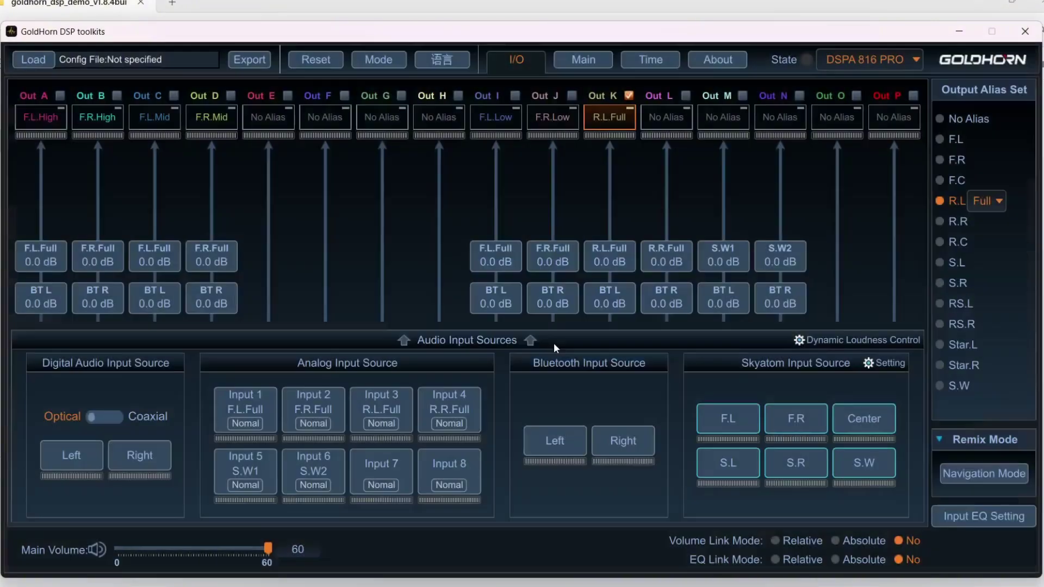
Name Out L as R.R.Full, declining its filter preset.
click(668, 112)
click(940, 222)
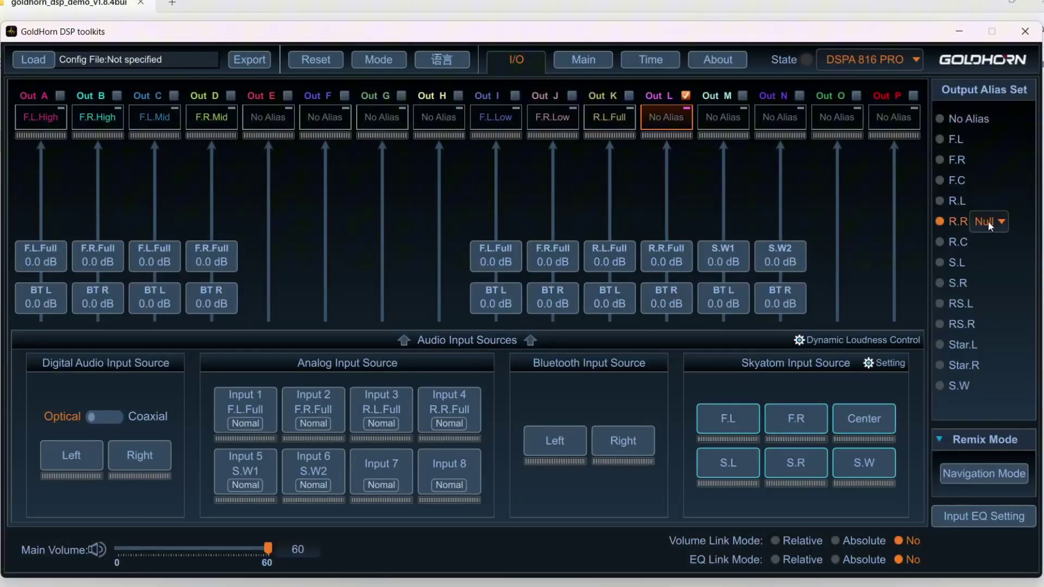
click(990, 222)
click(985, 256)
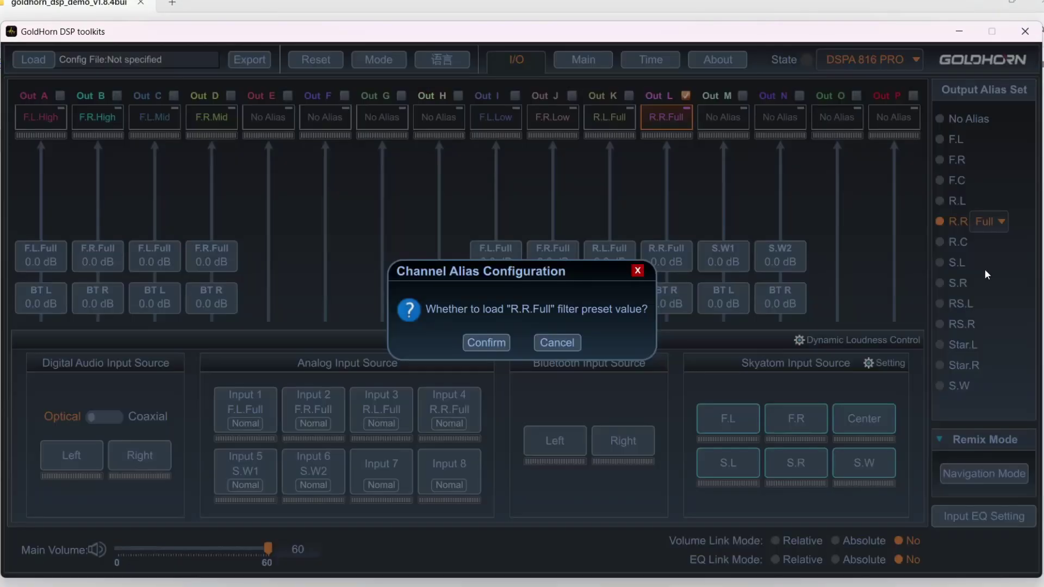
click(557, 343)
Name Out M as subwoofer S.W1, declining its filter preset.
click(711, 121)
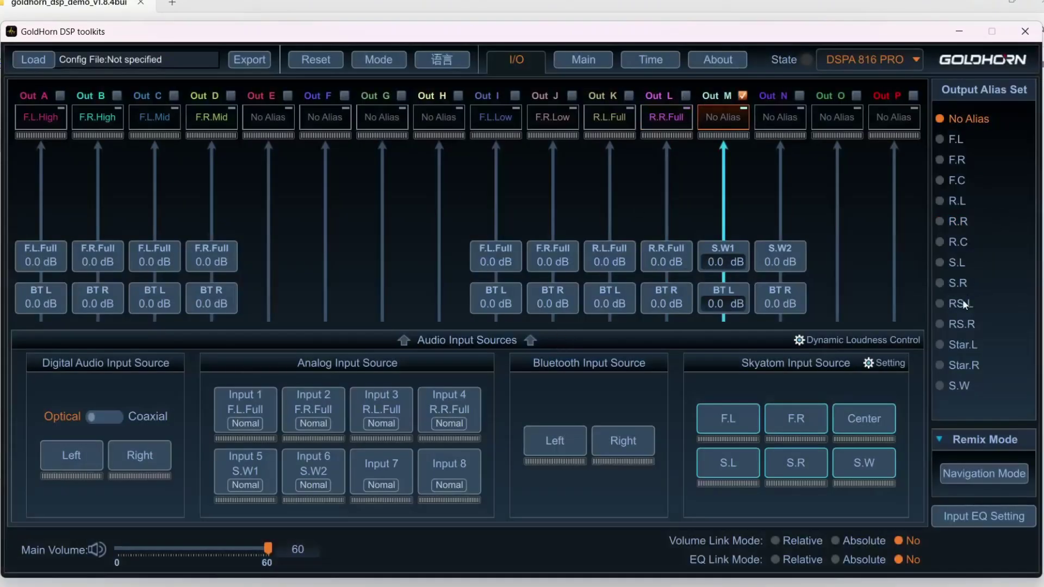
click(940, 385)
click(987, 387)
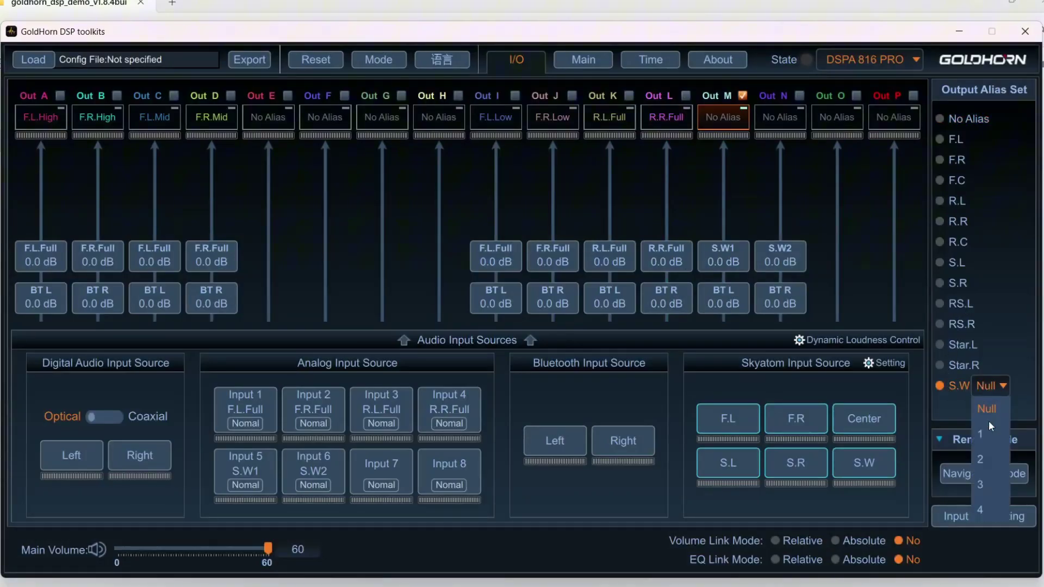
click(986, 429)
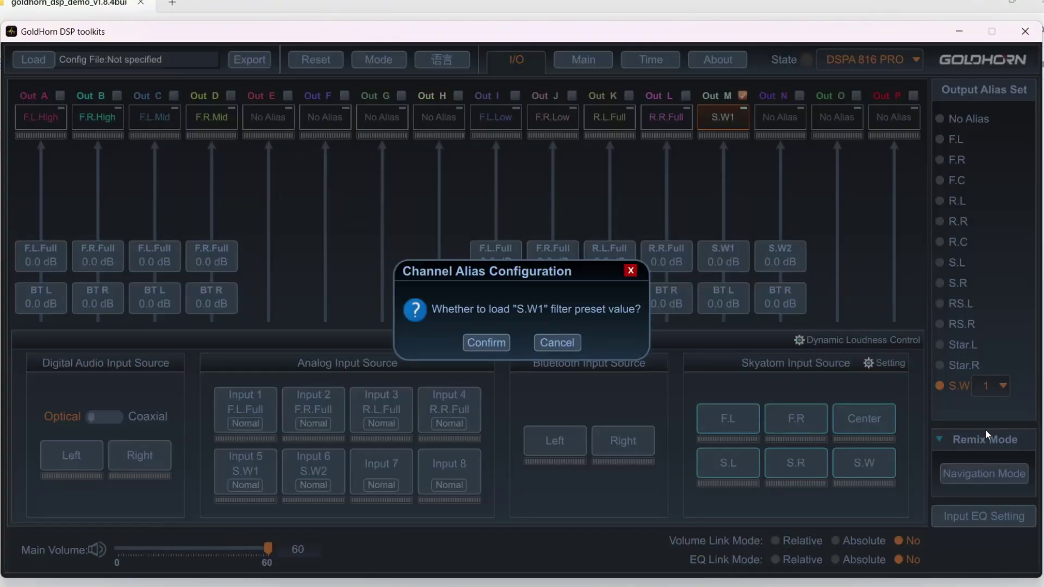
click(558, 344)
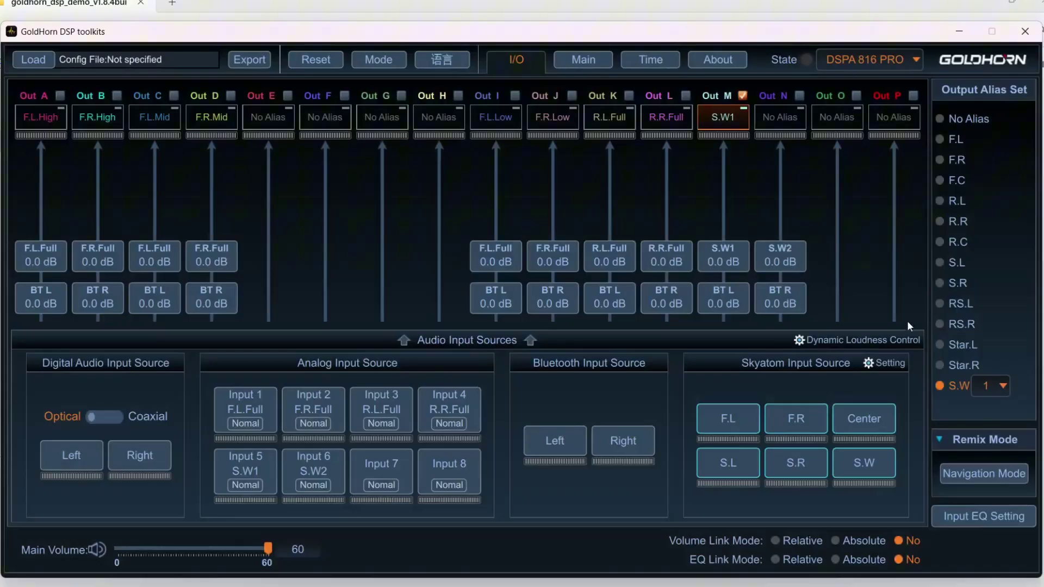
Name Out N as subwoofer S.W2, declining its filter preset.
click(785, 108)
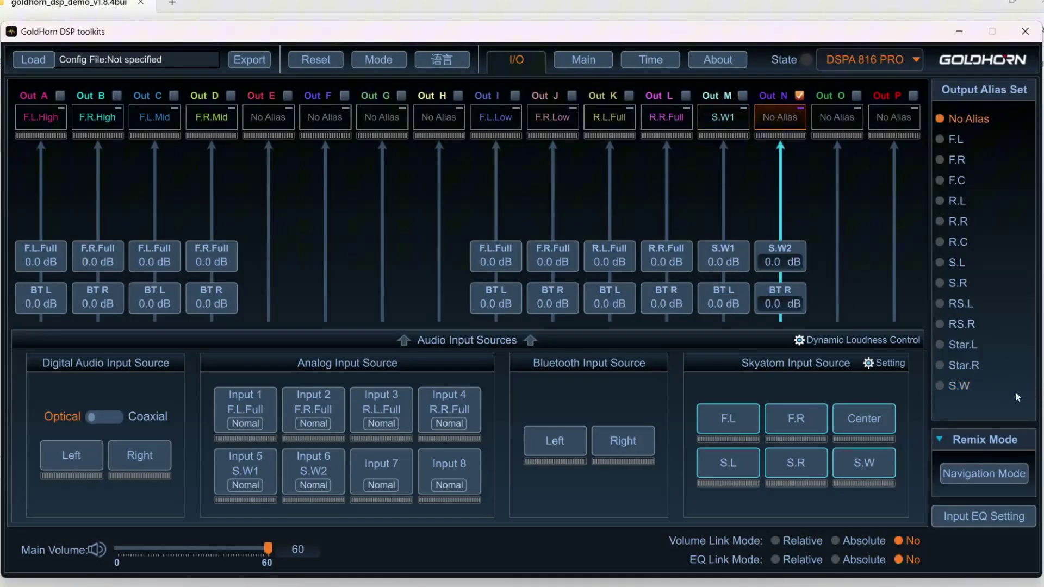
click(951, 386)
click(995, 387)
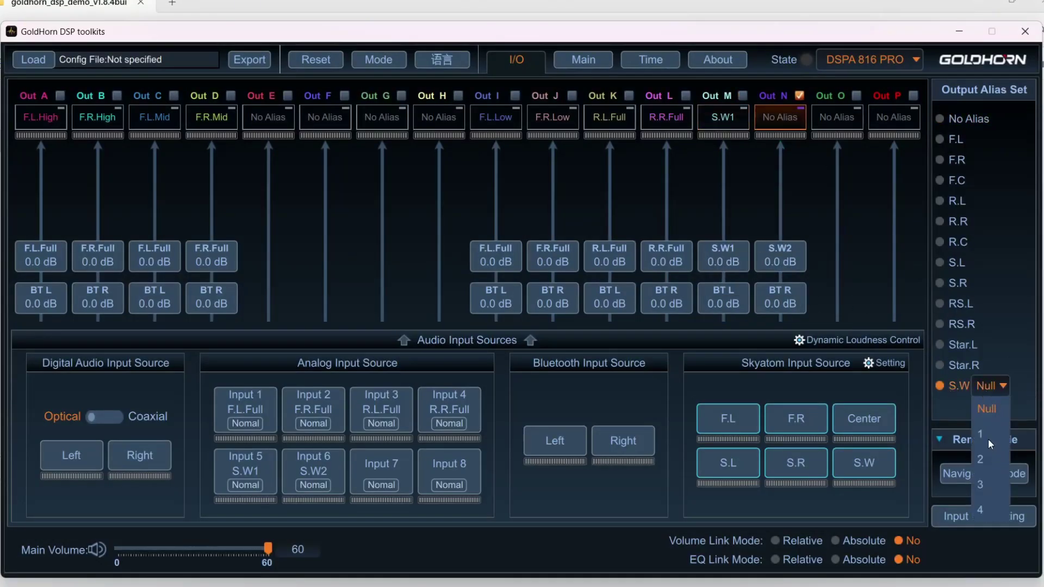
click(990, 460)
click(566, 345)
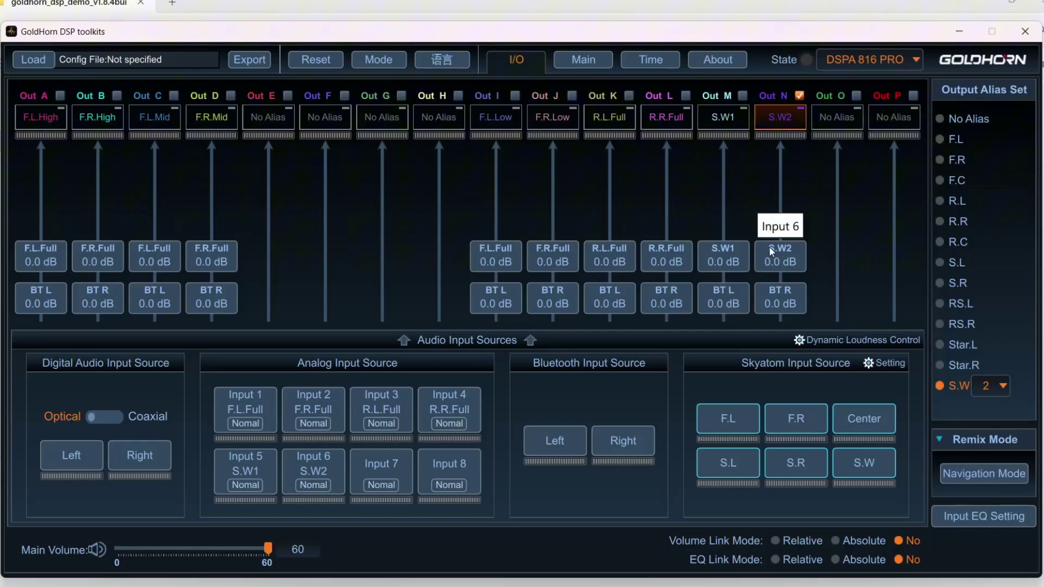
In the Main view, compare F.L.High and F.R.High, showing F.R.High's Linkwitz 3000 Hz, 12dB/Oct high-pass.
click(596, 62)
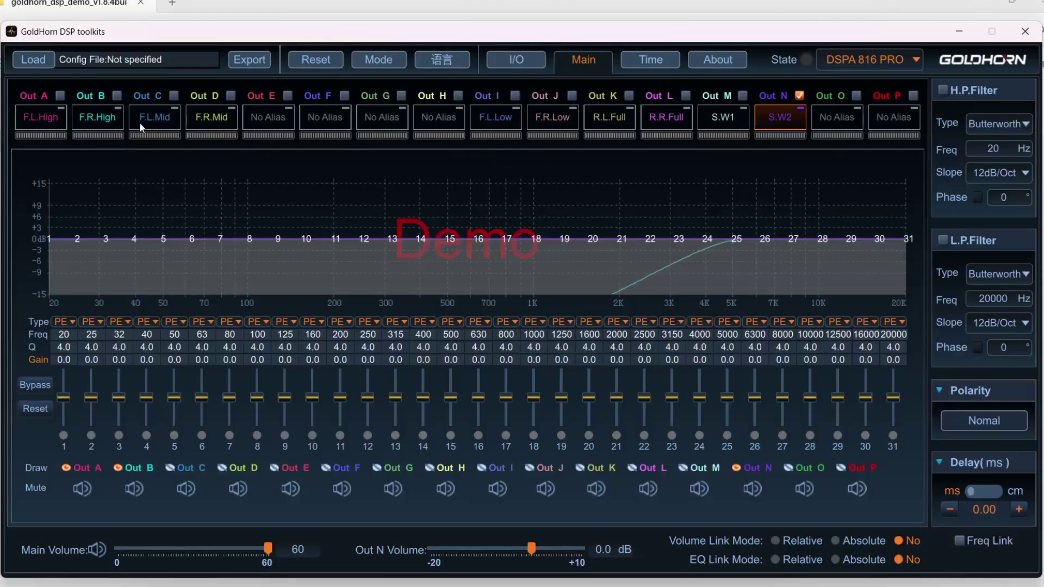
click(40, 118)
click(106, 119)
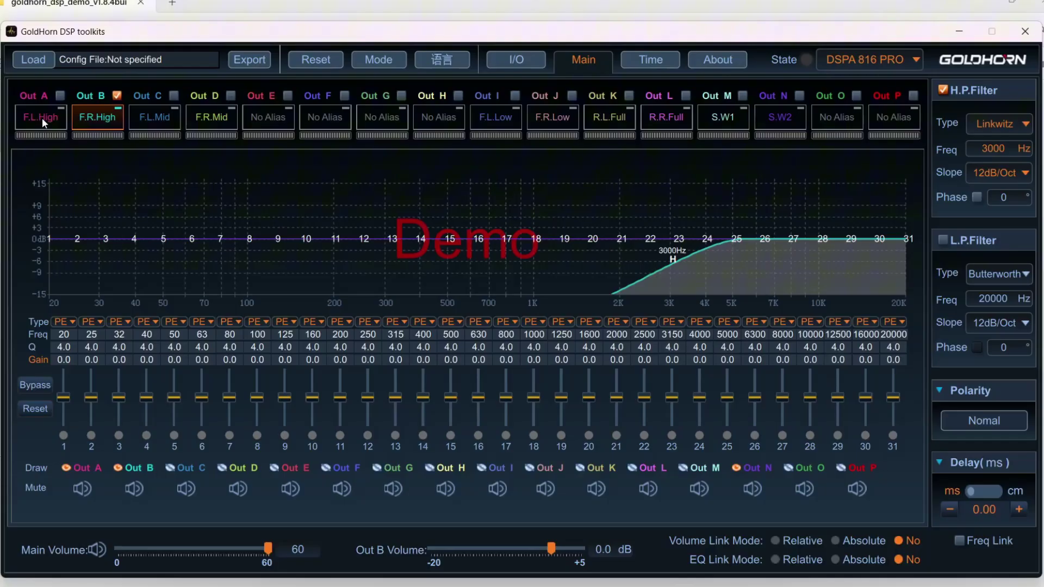
click(41, 118)
click(98, 119)
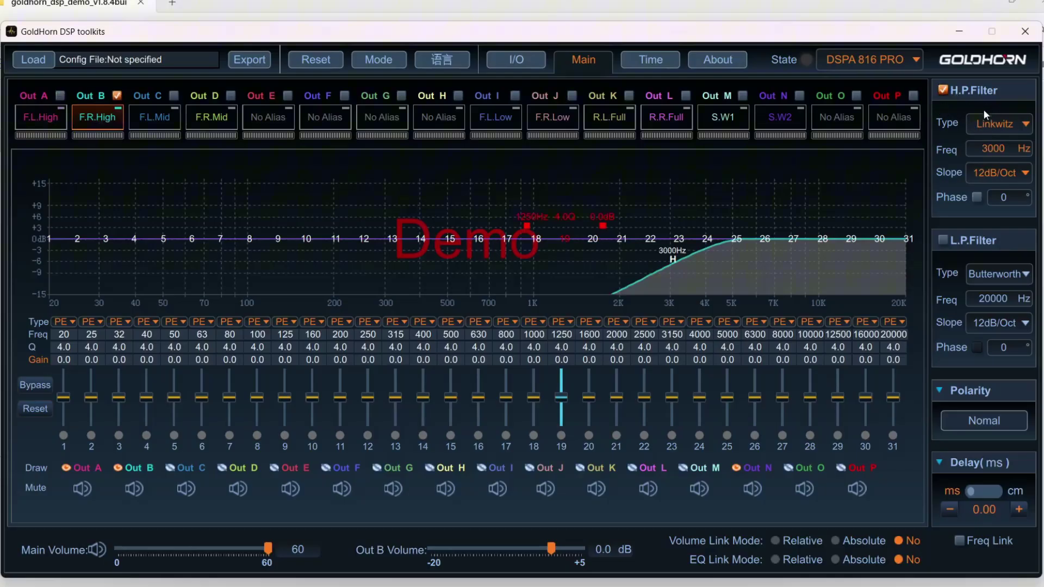